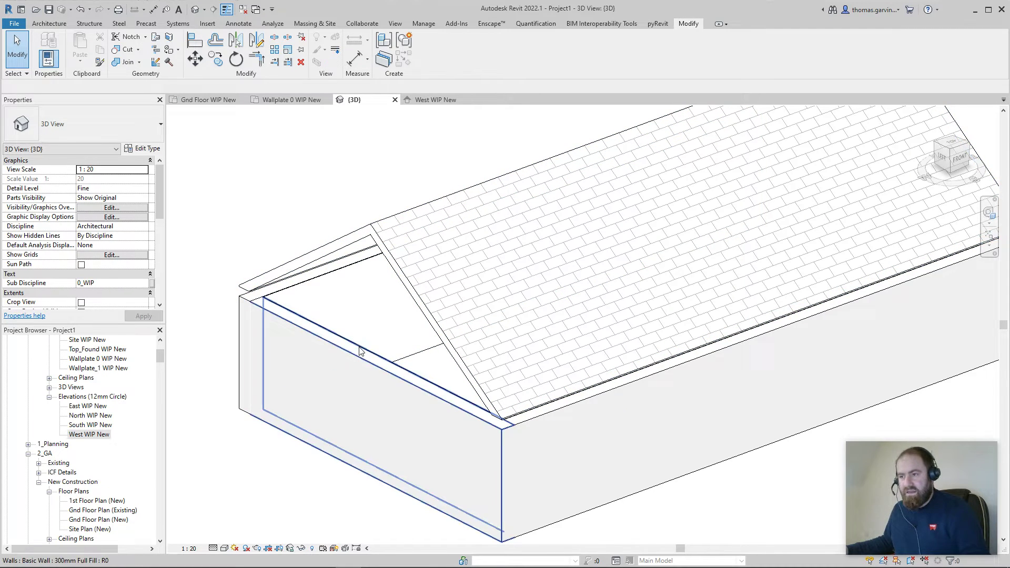
Examine the gap between the roof and the walls at the open gable end and eaves corner in 3D
scroll(379, 383, "up", 1)
middle_click_drag(372, 372, 442, 376)
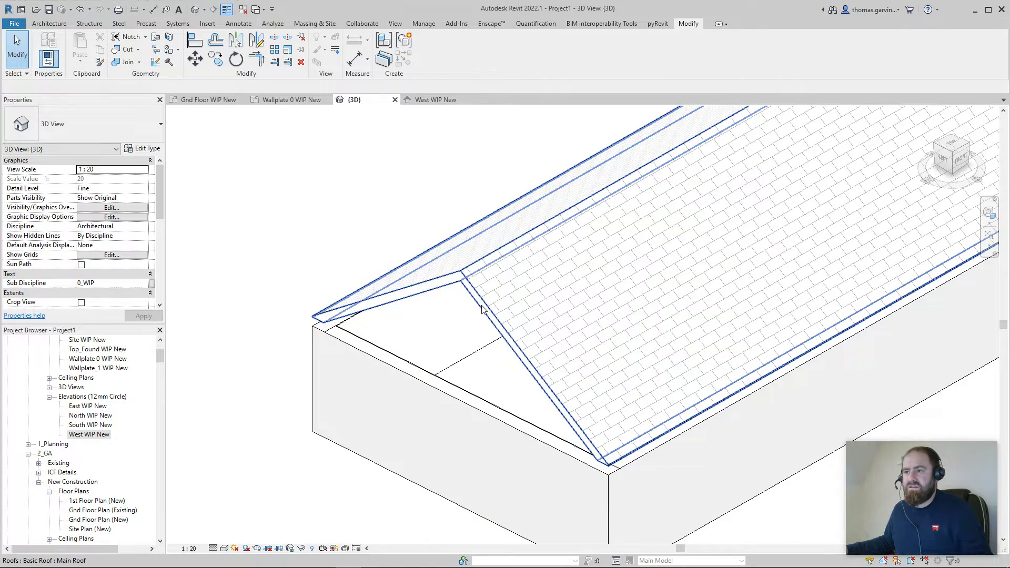
middle_click_drag(474, 384, 311, 324)
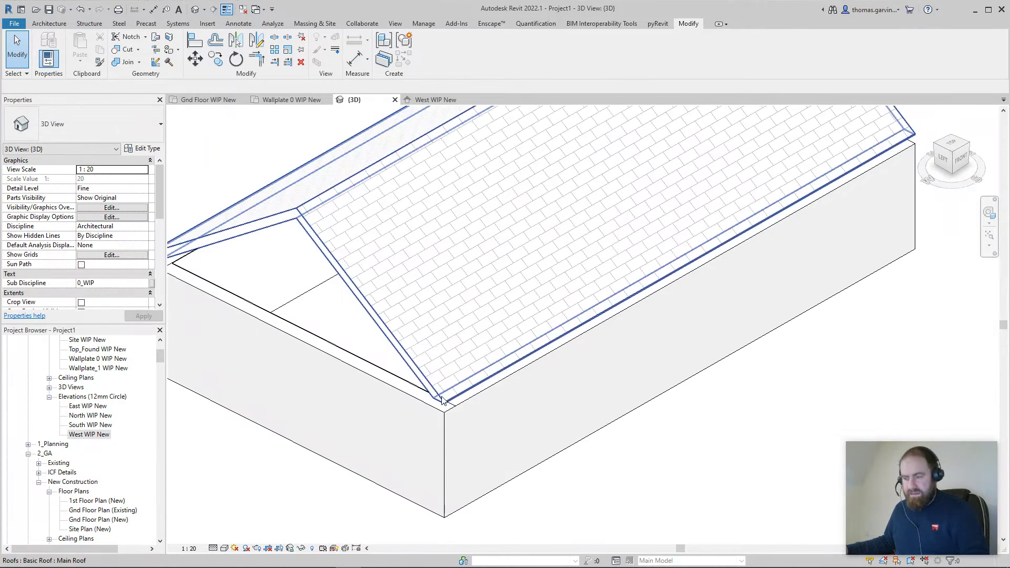
scroll(598, 428, "down", 2)
mouse_move(426, 284)
middle_mouse_down()
mouse_move(402, 267)
mouse_move(561, 344)
middle_mouse_up()
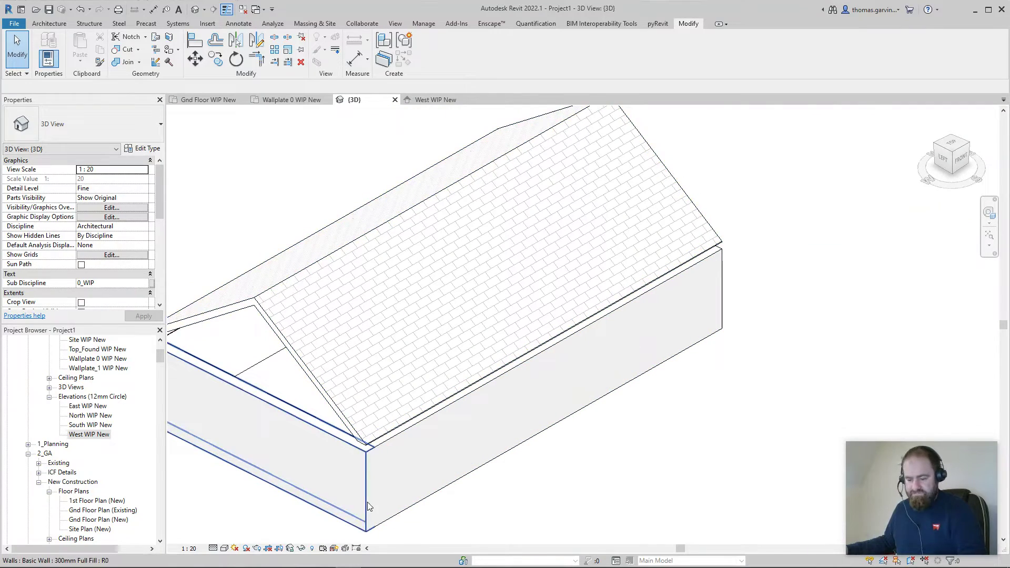
scroll(368, 507, "down", 2)
scroll(579, 473, "up", 2)
middle_click_drag(579, 474, 735, 411)
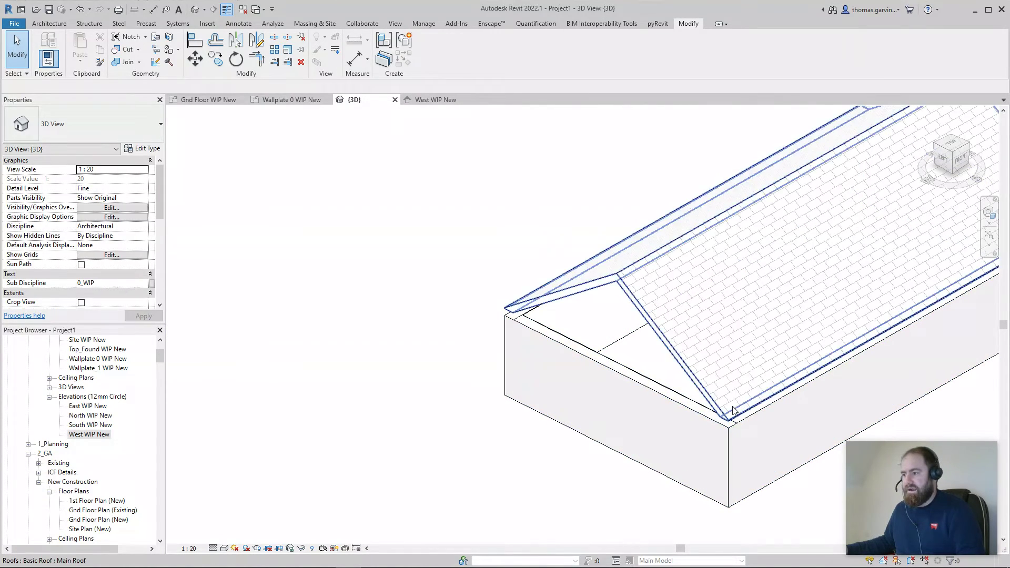
Inspect the main roof's footprint sketch in the Wallplate 0 WIP New plan, finish it unedited, and return to the 3D view
left_click(734, 410)
left_click(281, 98)
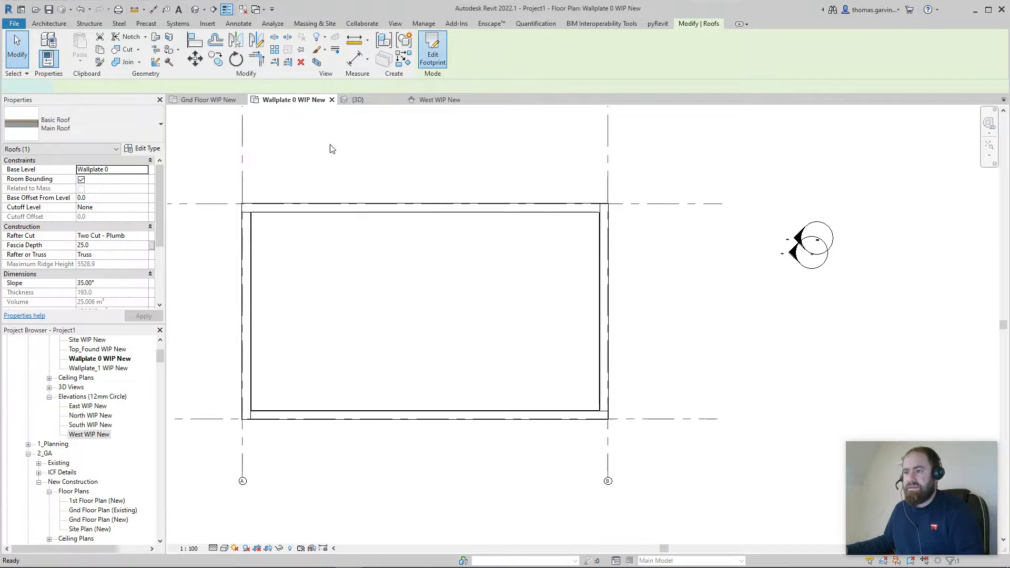
double_click(258, 208)
scroll(260, 207, "up", 3)
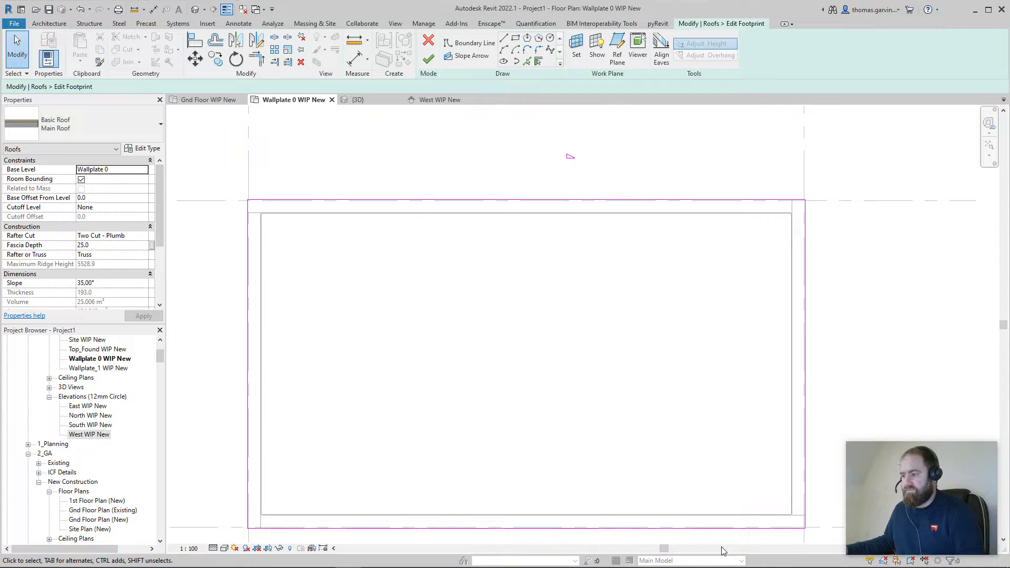
left_click(428, 58)
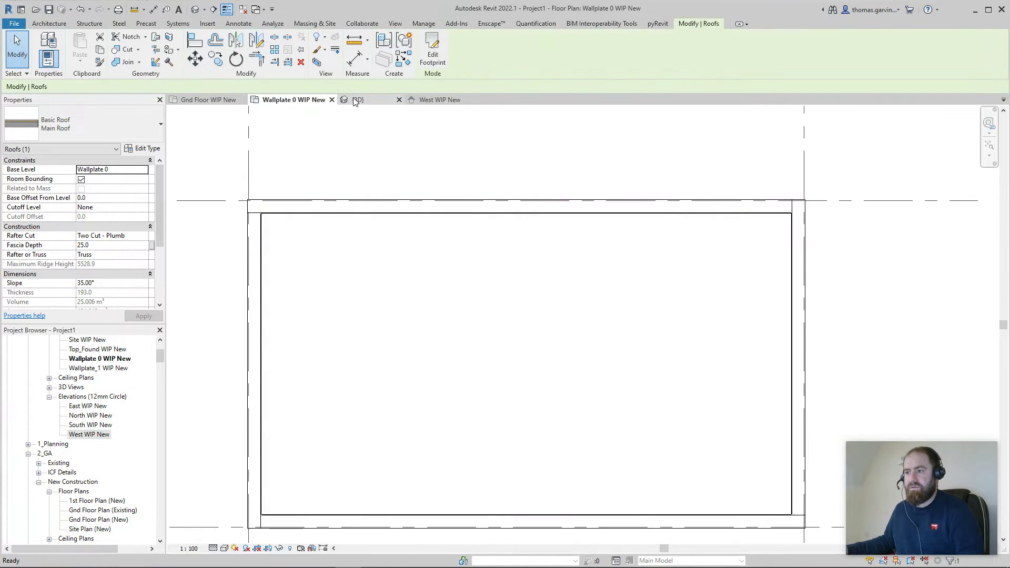
left_click(356, 100)
scroll(473, 372, "down", 2)
key("Escape")
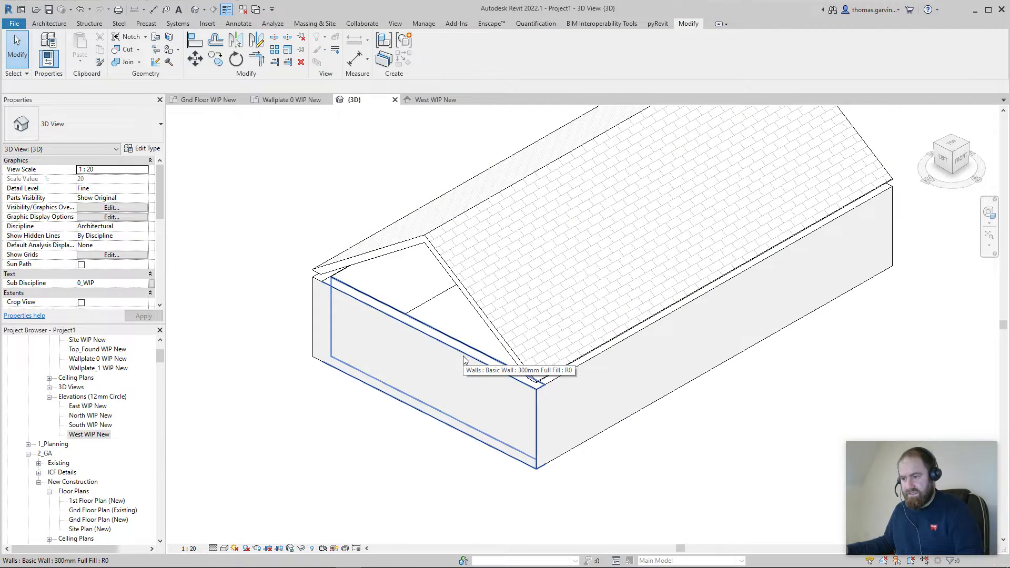
Select the whole chain of exterior walls and attach their tops to the main roof
left_click(464, 359)
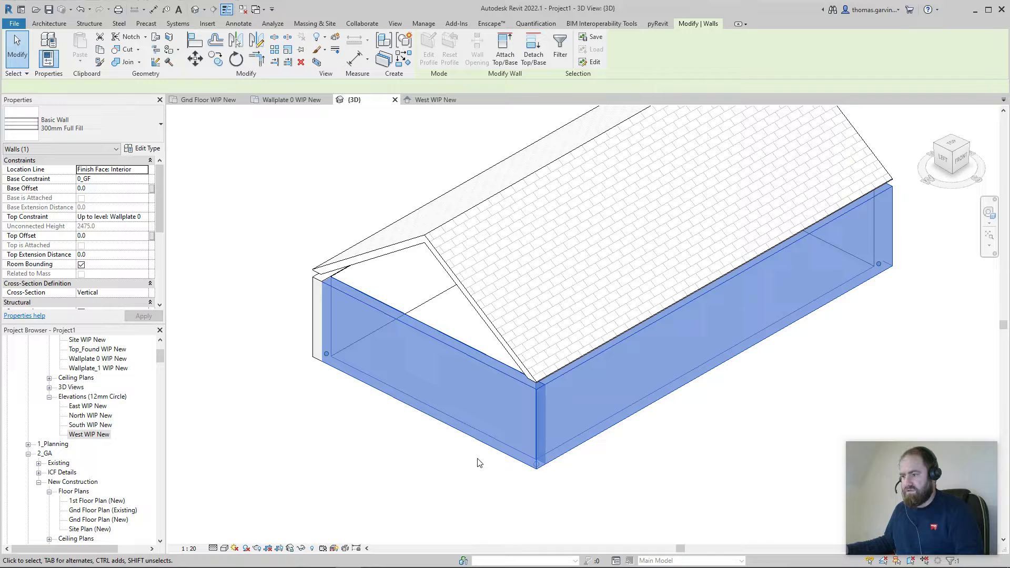
left_click(453, 352, "ctrl")
key("Tab")
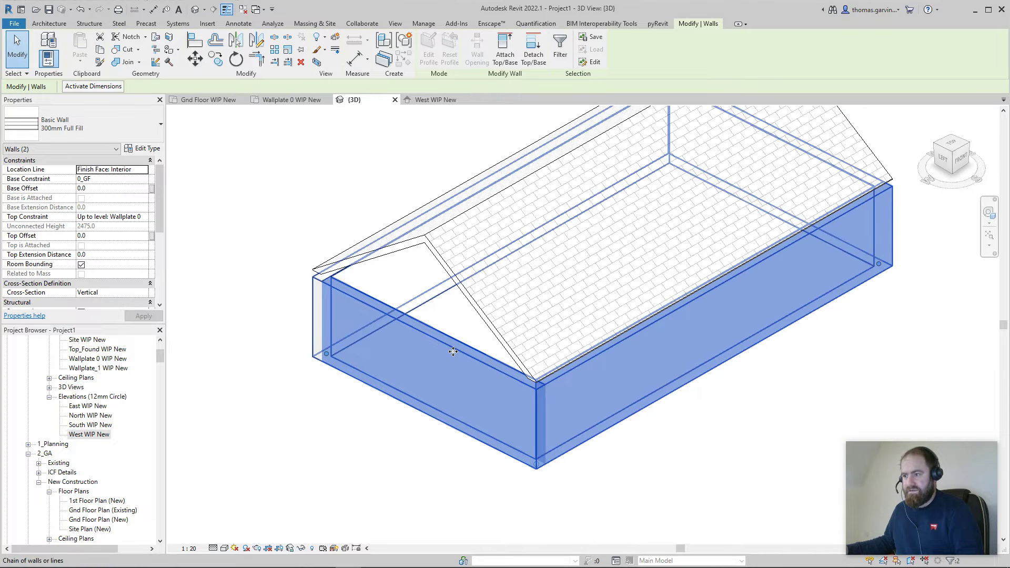
left_click(453, 351, "ctrl")
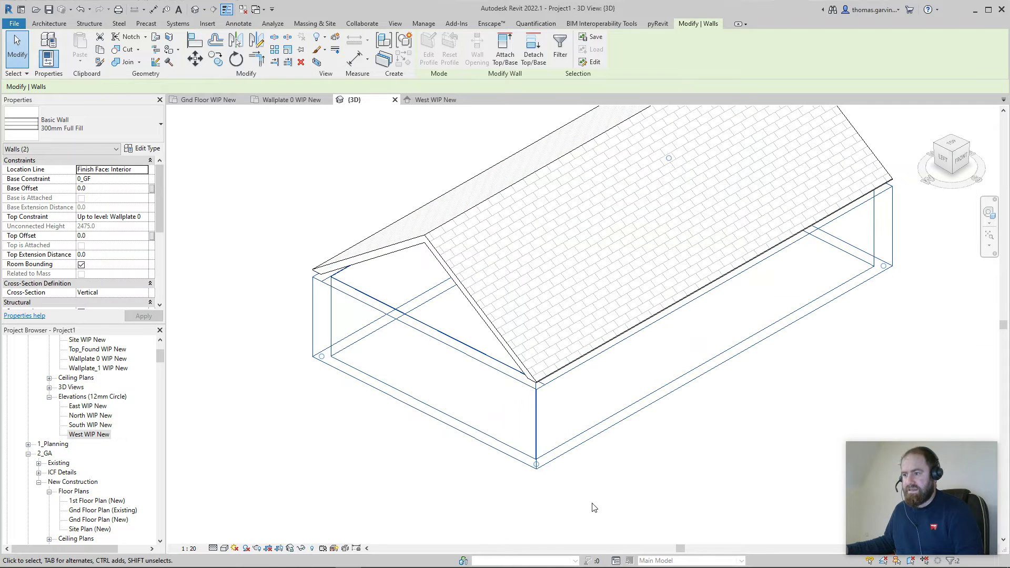
left_click(504, 46)
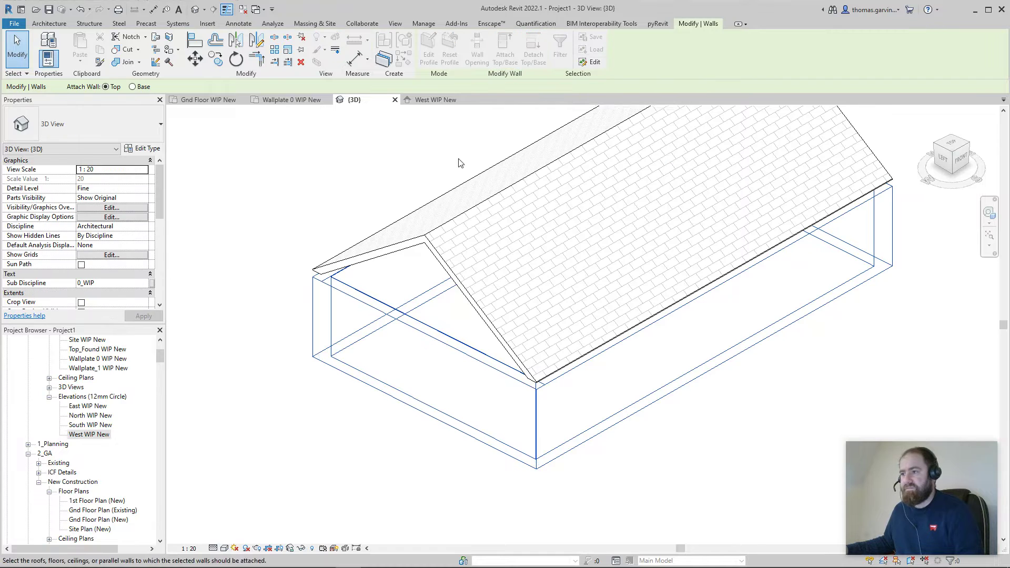
left_click(523, 224)
left_click(746, 398)
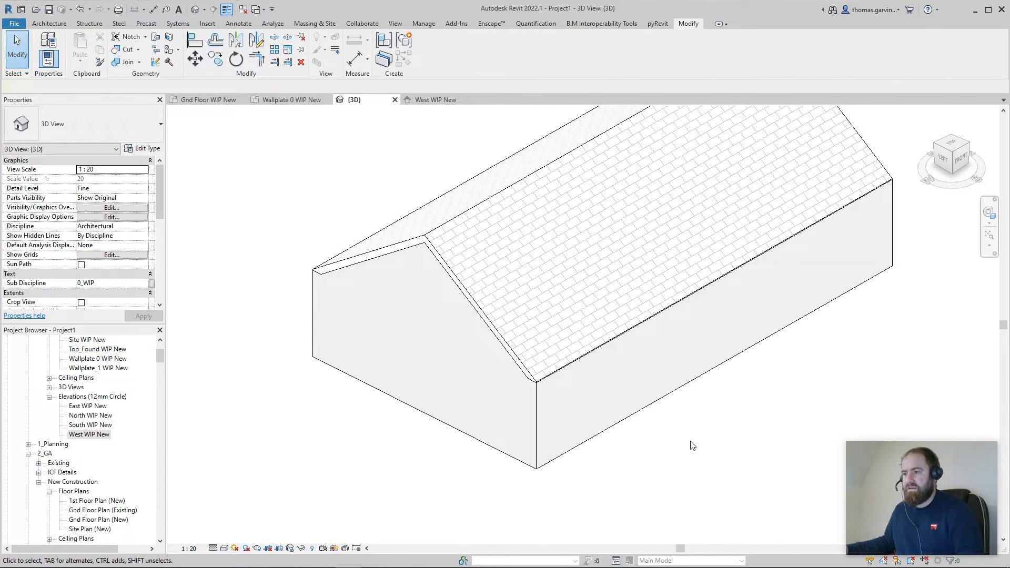
Examine how the attached walls meet the main roof at the eaves corner and along the gable
middle_click_drag(690, 444, 631, 365, "shift")
scroll(526, 352, "up", 5)
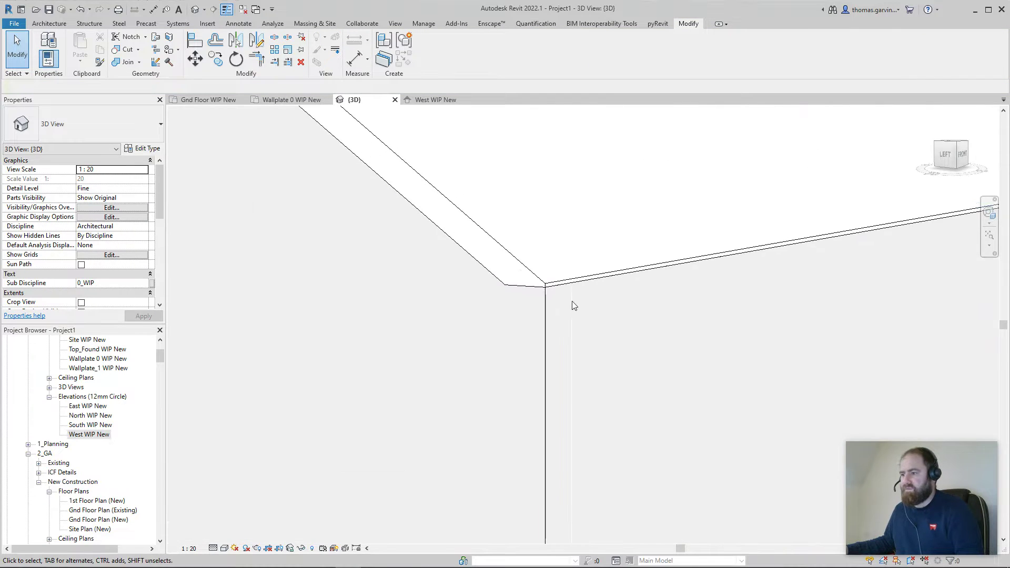
middle_click_drag(570, 305, 604, 279, "shift")
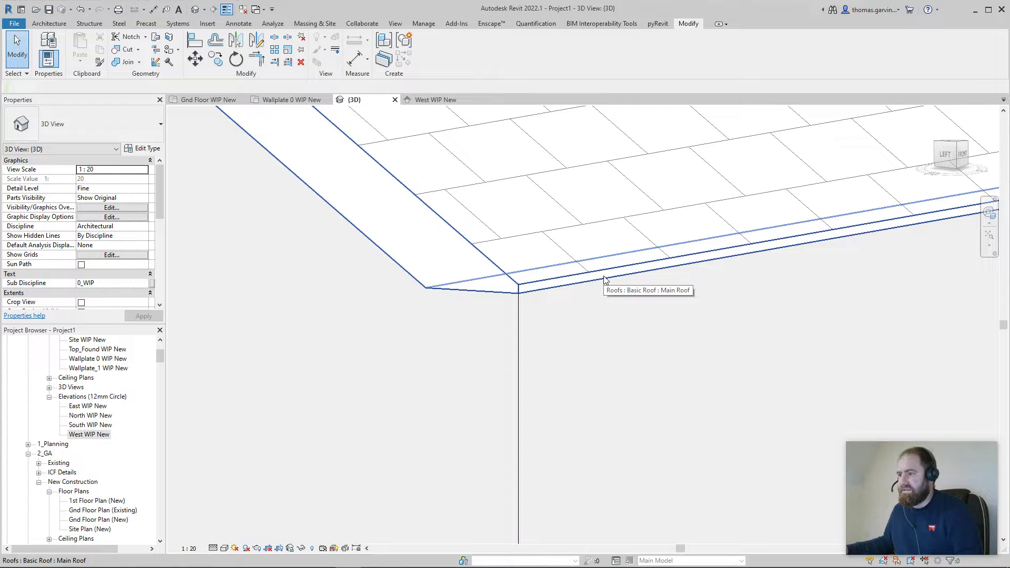
left_click(605, 279)
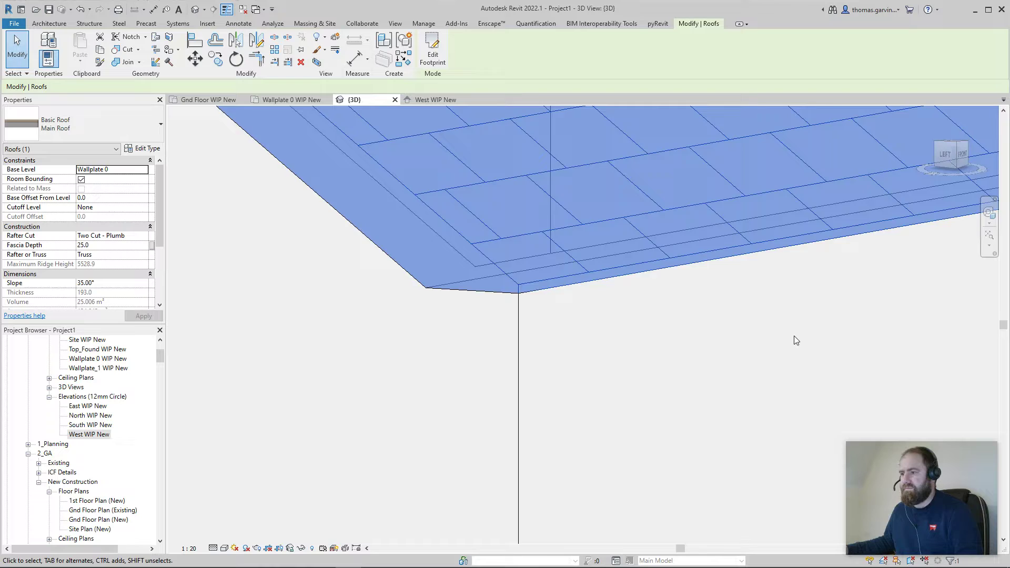
scroll(795, 341, "down", 2)
middle_click_drag(794, 340, 498, 198, "shift")
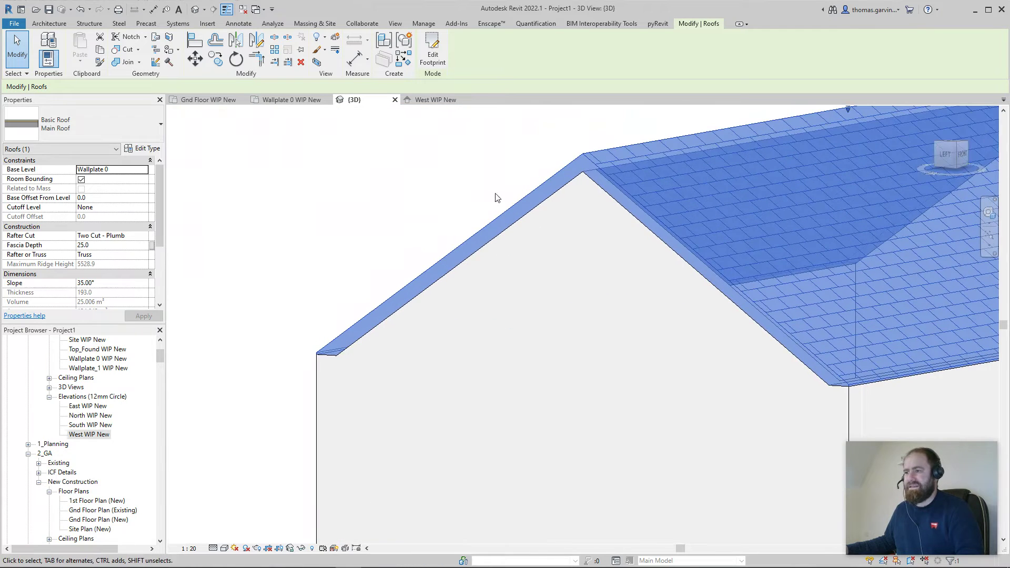
middle_click_drag(451, 172, 337, 185)
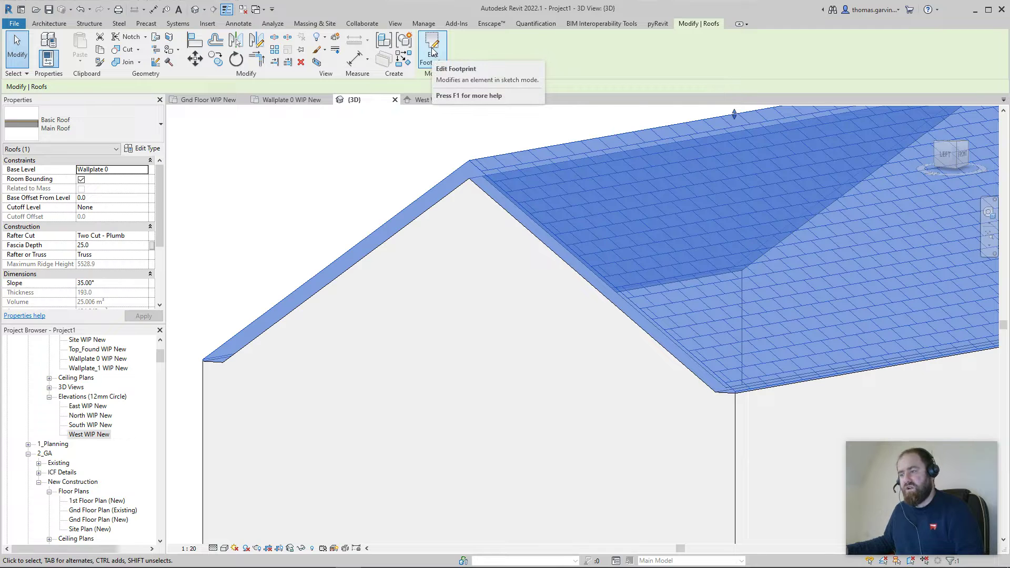
middle_click_drag(451, 401, 448, 123, "shift")
Detach the top of the near gable wall from the main roof
left_click(477, 397)
left_click(533, 53)
left_click(463, 240)
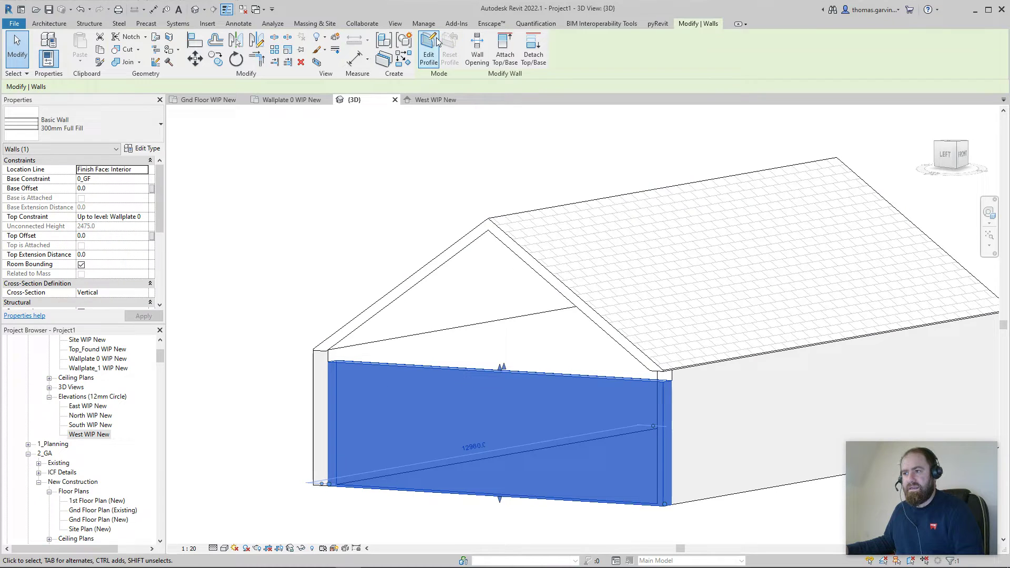
Inspect the near gable wall's profile sketch and exit it without making edits
left_click(429, 48)
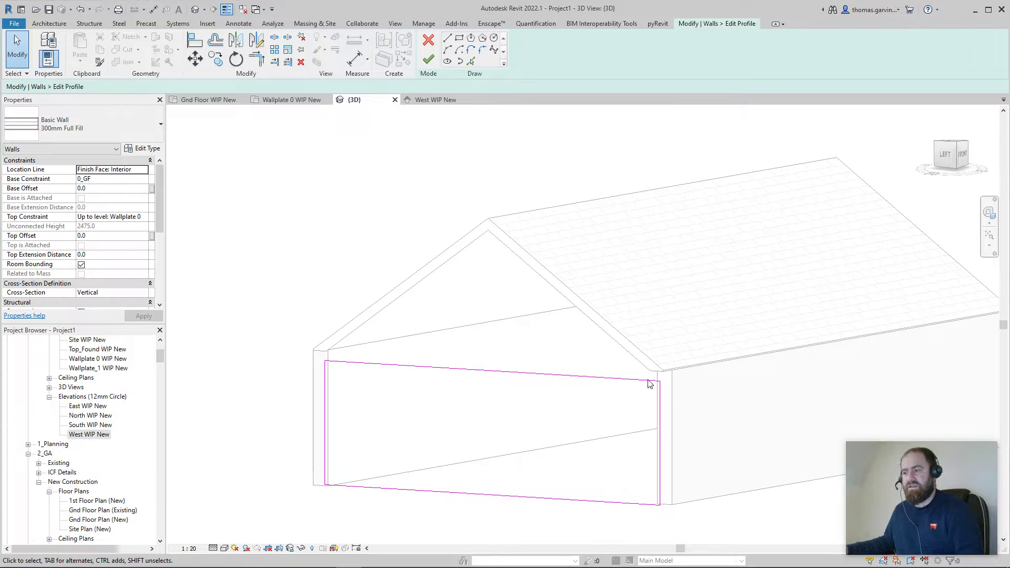
left_click(428, 42)
scroll(600, 242, "down", 4)
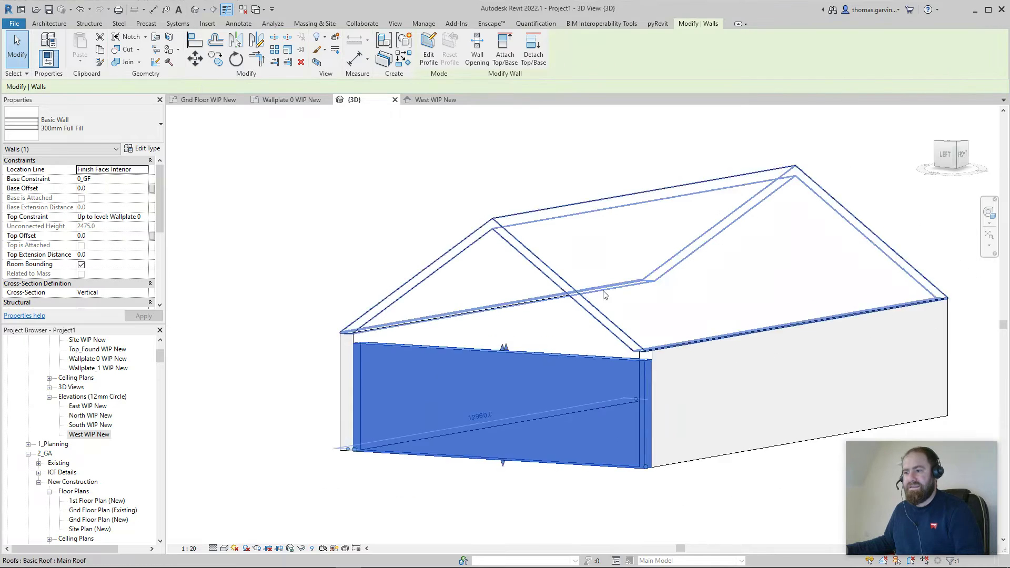
middle_click_drag(853, 257, 835, 323, "shift")
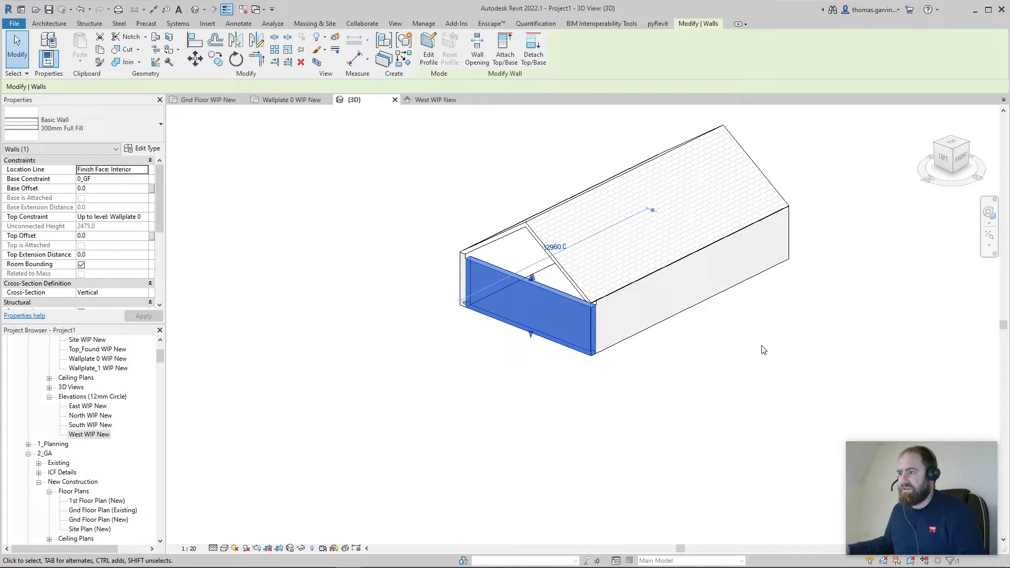
middle_click_drag(764, 350, 638, 411)
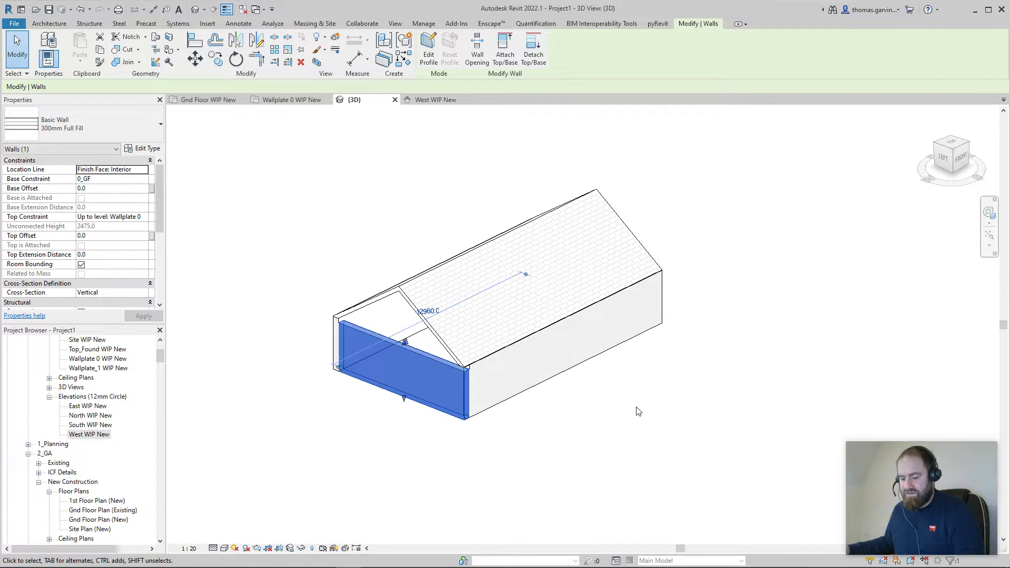
key("Escape")
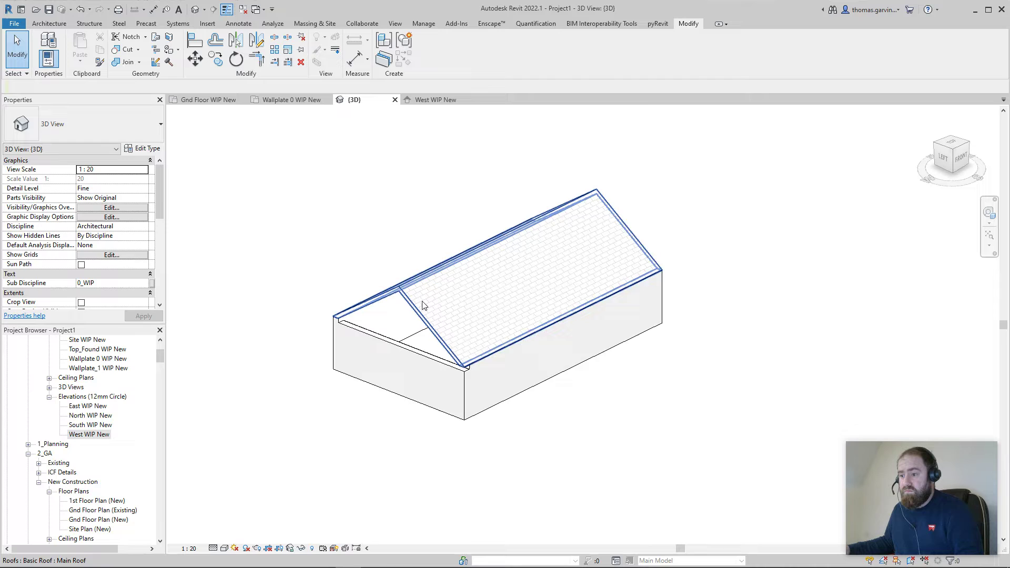
Attach the top of the near gable wall to the main roof again and clear the selection
scroll(424, 305, "up", 3)
left_click(401, 377)
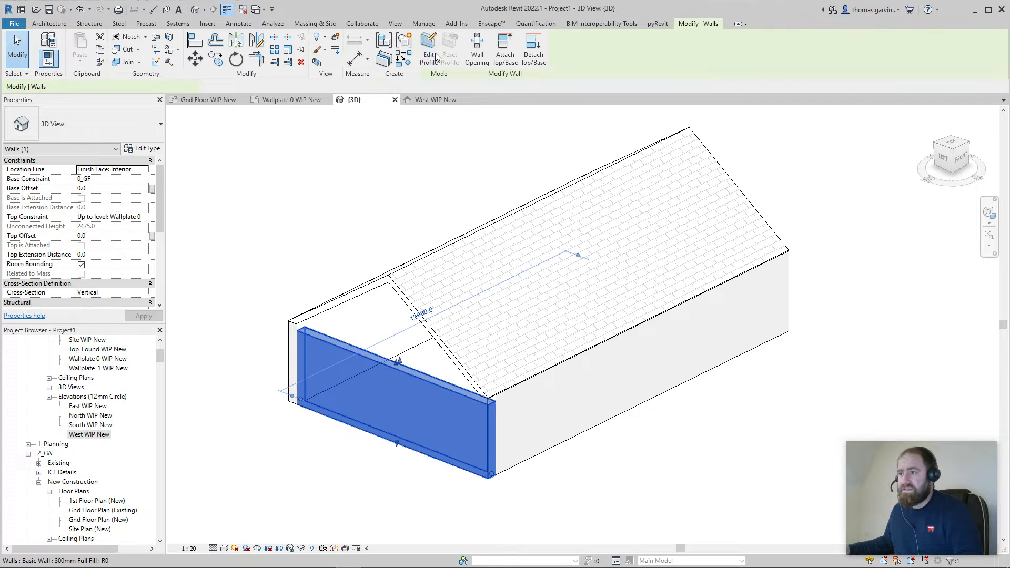
left_click(504, 50)
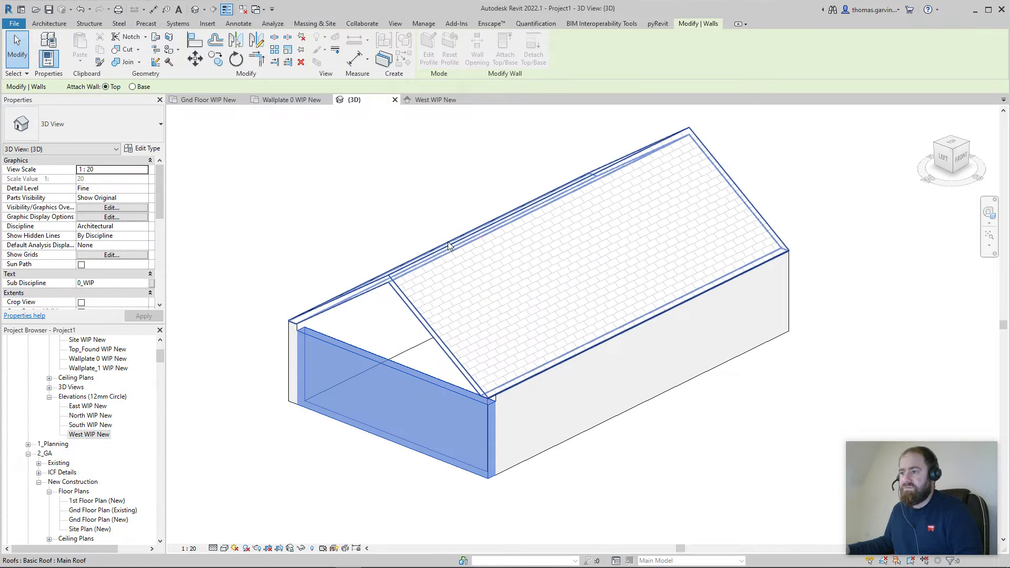
left_click(451, 221)
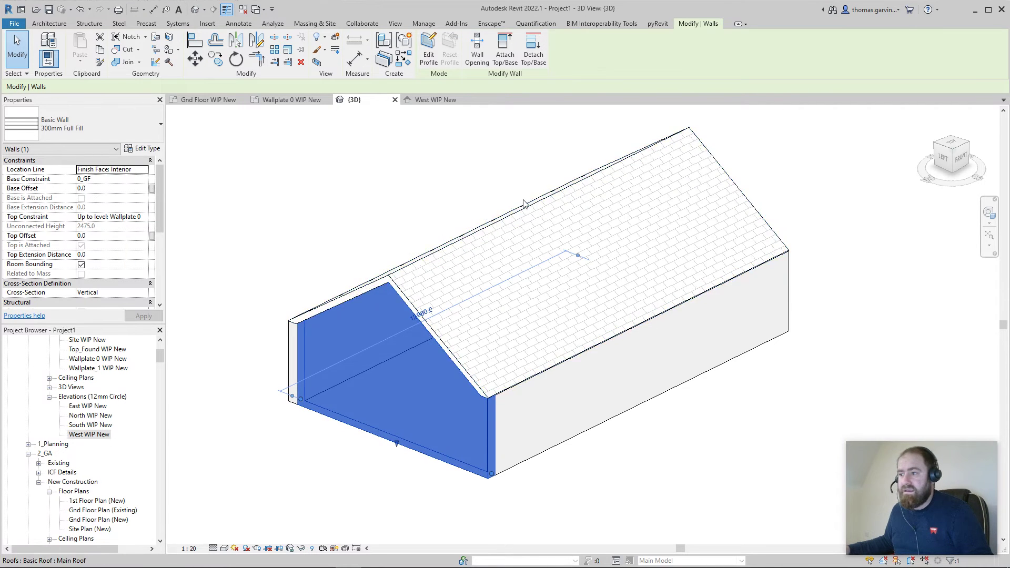
middle_click_drag(827, 186, 763, 246)
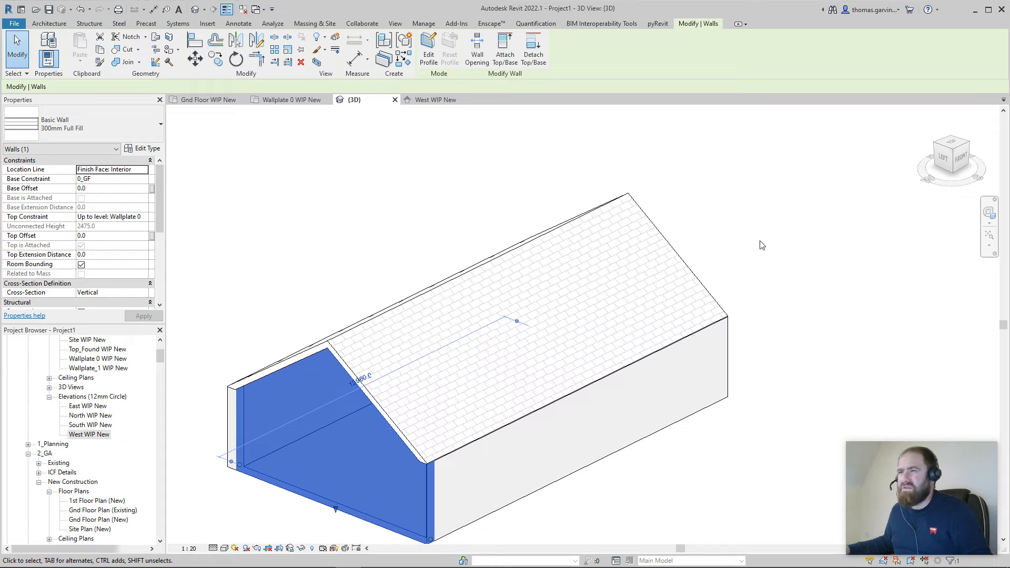
middle_click_drag(816, 286, 788, 260)
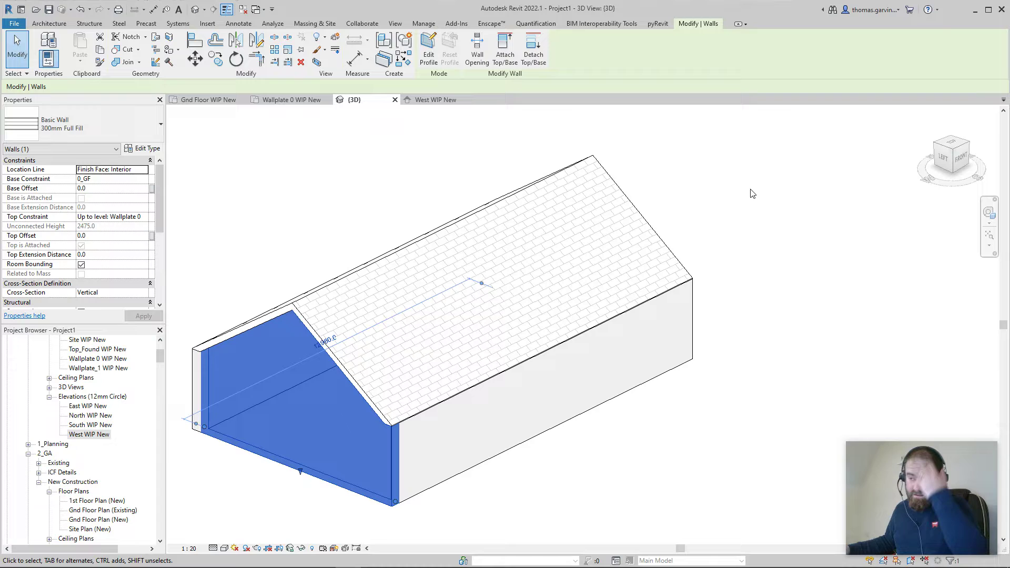
left_click(727, 203)
middle_click_drag(582, 277, 666, 260)
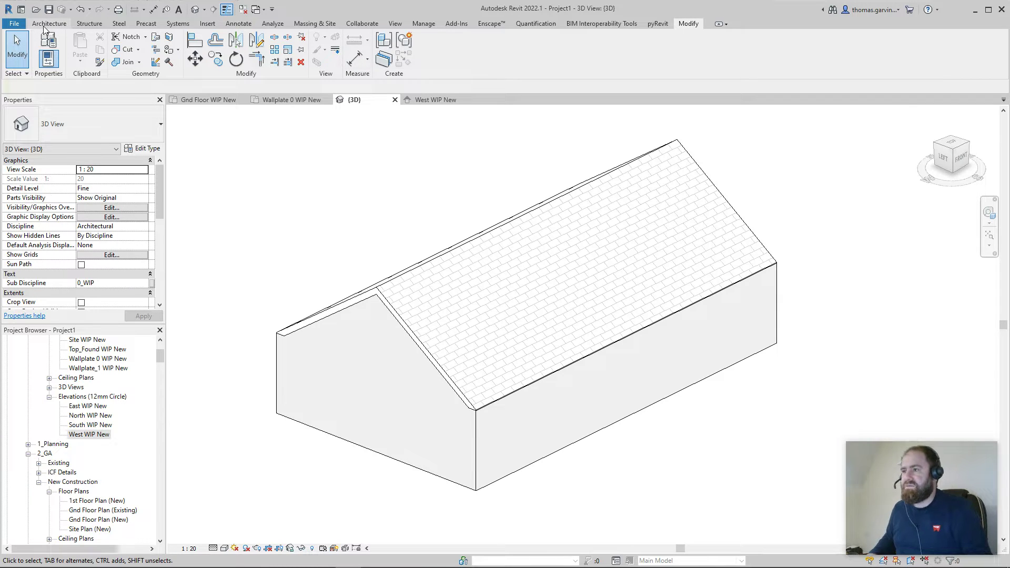
Create a new family from the Metric Profile template
left_click(14, 23)
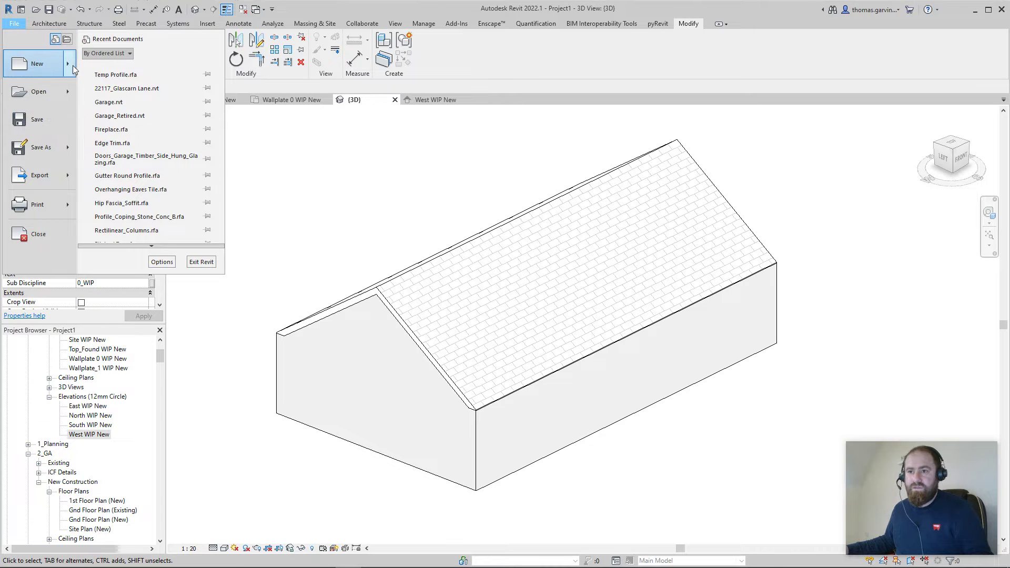
mouse_move(71, 60)
left_click(163, 100)
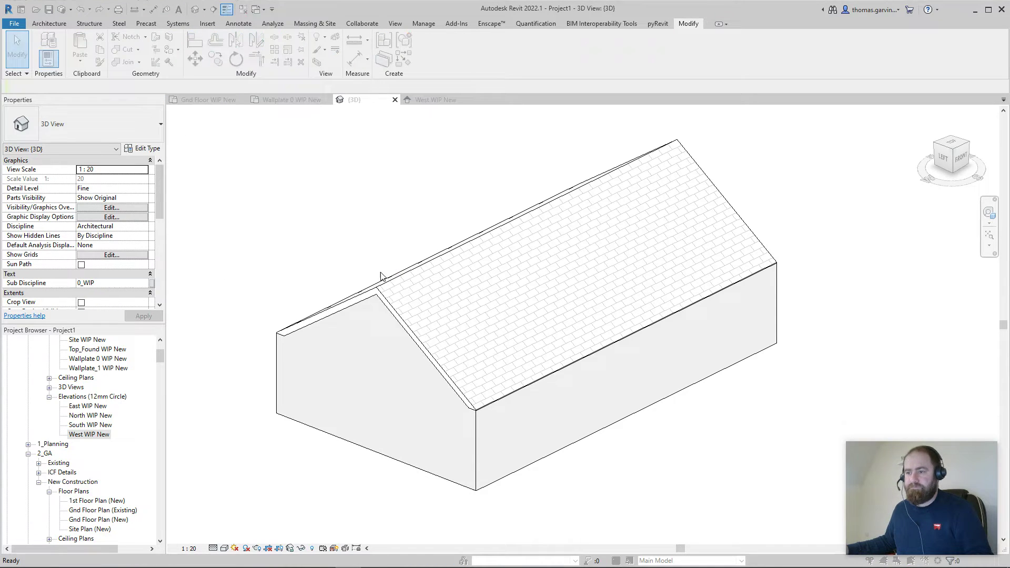
scroll(484, 293, "down", 7)
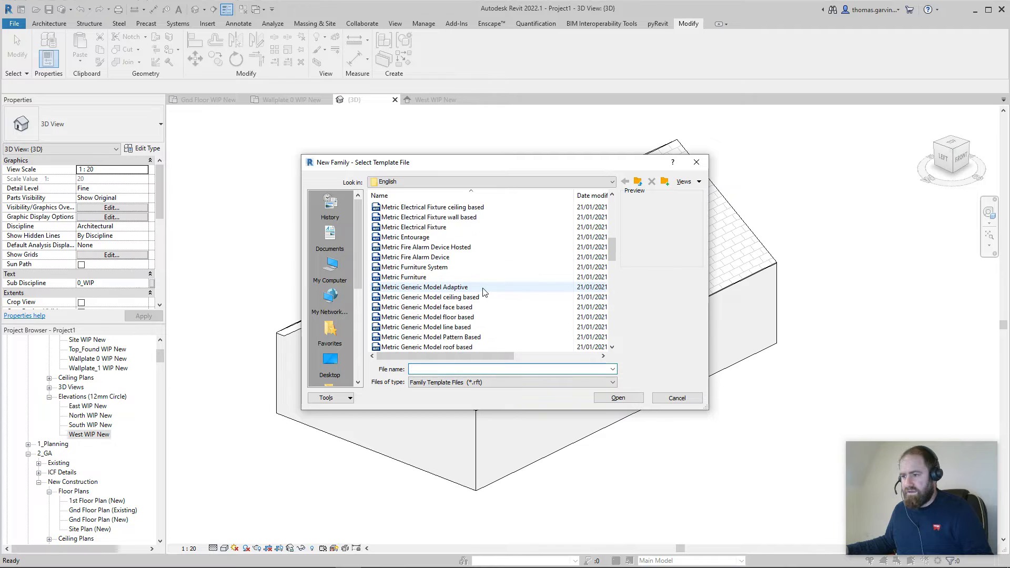
scroll(474, 310, "down", 7)
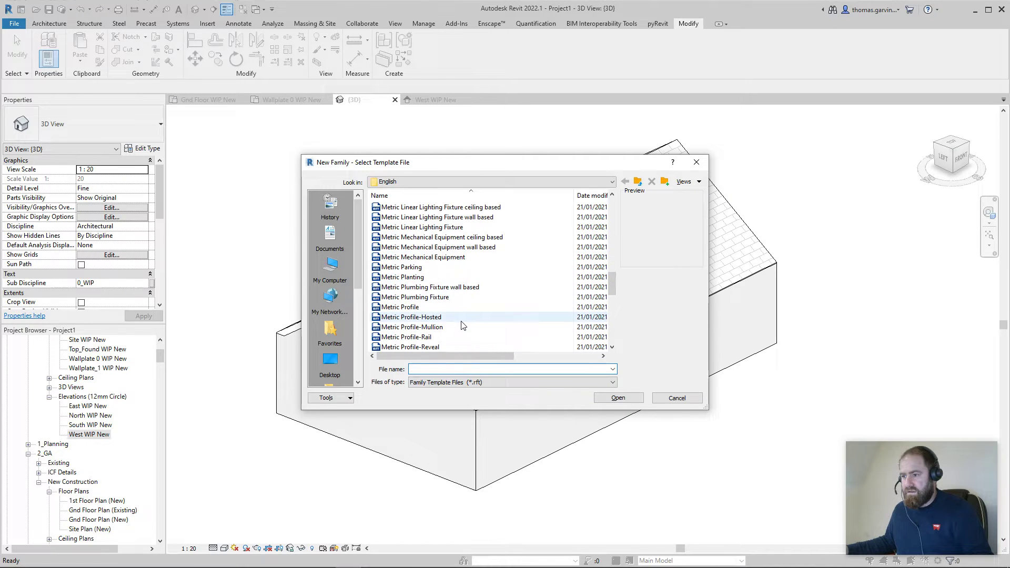
left_click(441, 307)
left_click(618, 399)
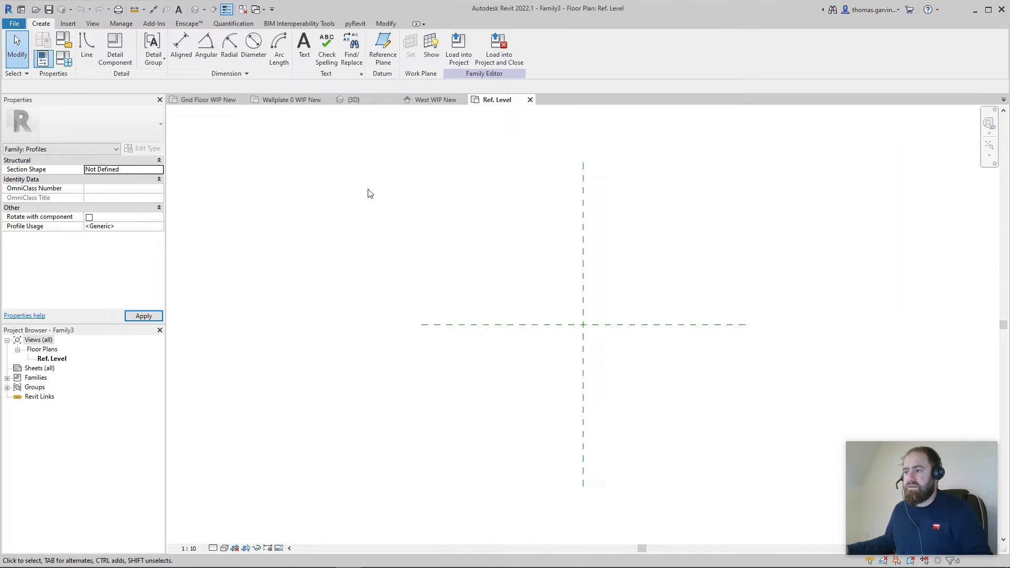
Draw a vertical reference plane about 277 mm right of the centre plane and a horizontal one about 264 mm below the origin
scroll(598, 340, "up", 3)
scroll(559, 333, "down", 1)
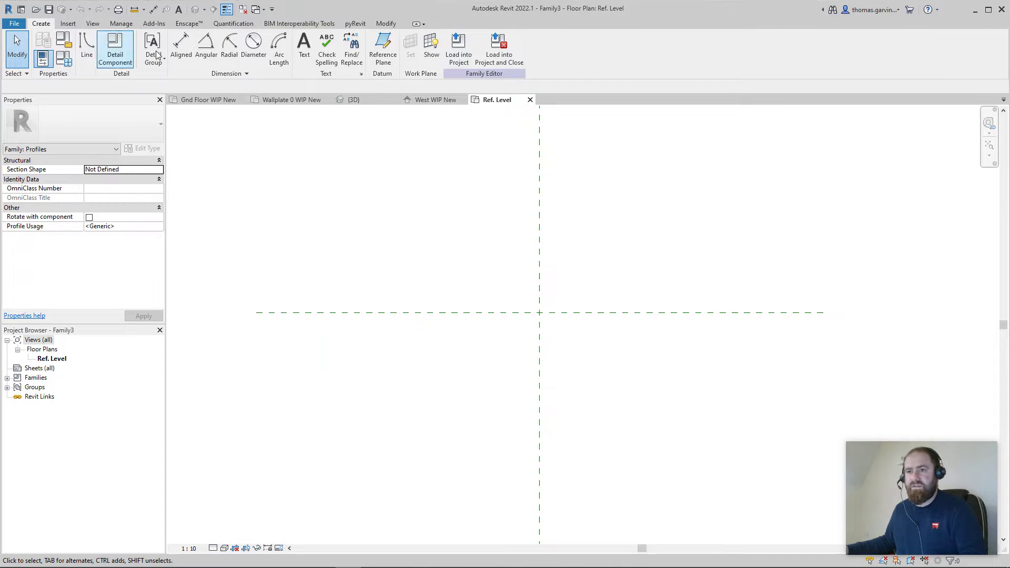
left_click(382, 48)
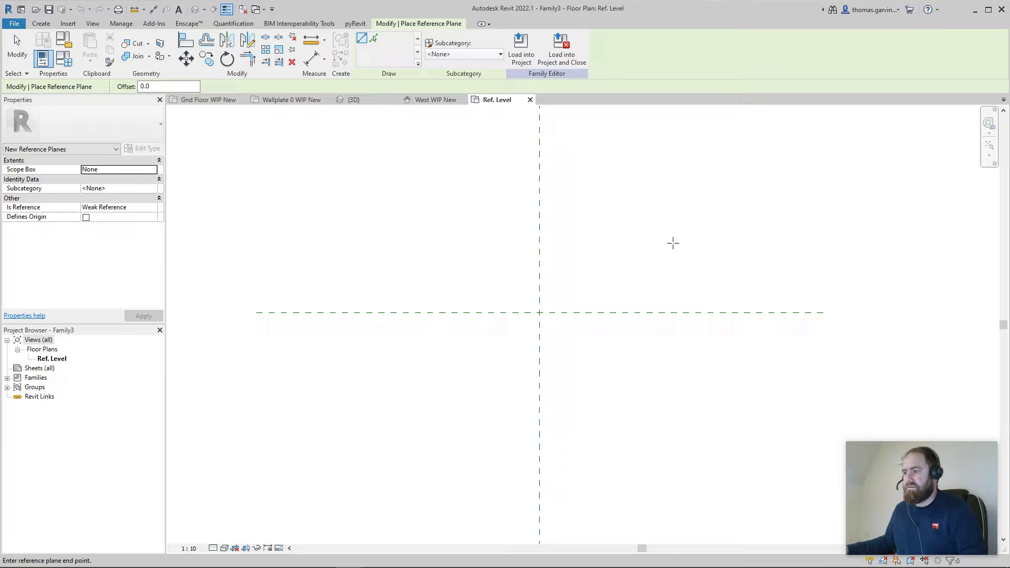
left_click(671, 492)
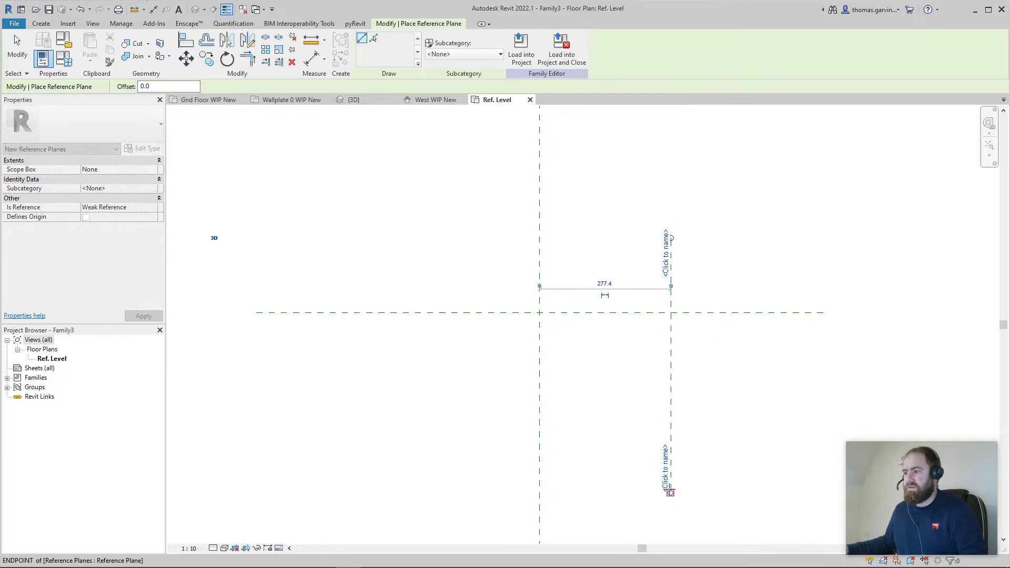
left_click(443, 438)
left_click(789, 437)
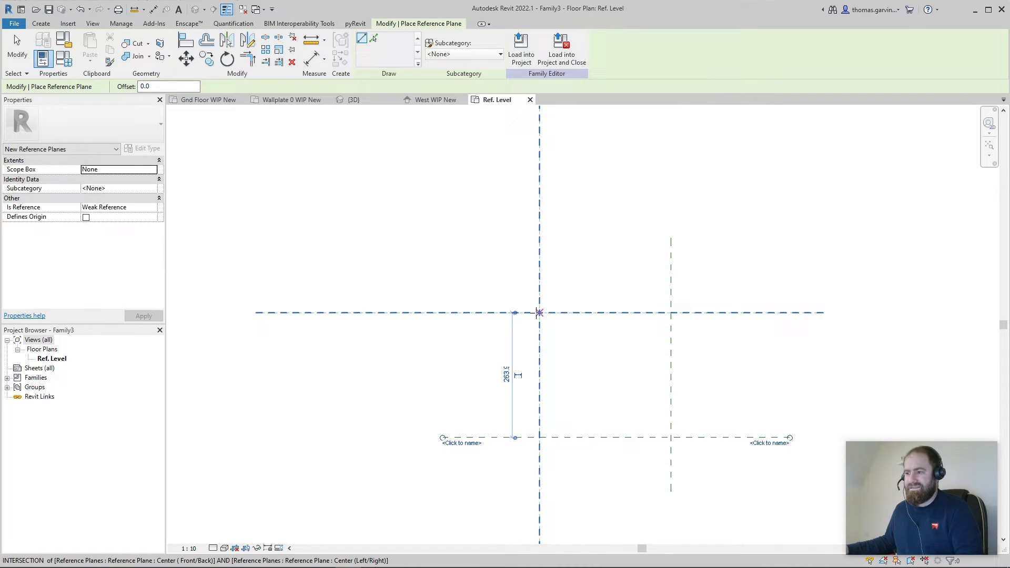
key("Escape")
key("Escape")
Add aligned dimensions between the two horizontal reference planes and between the two vertical reference planes
middle_click_drag(624, 365, 546, 350)
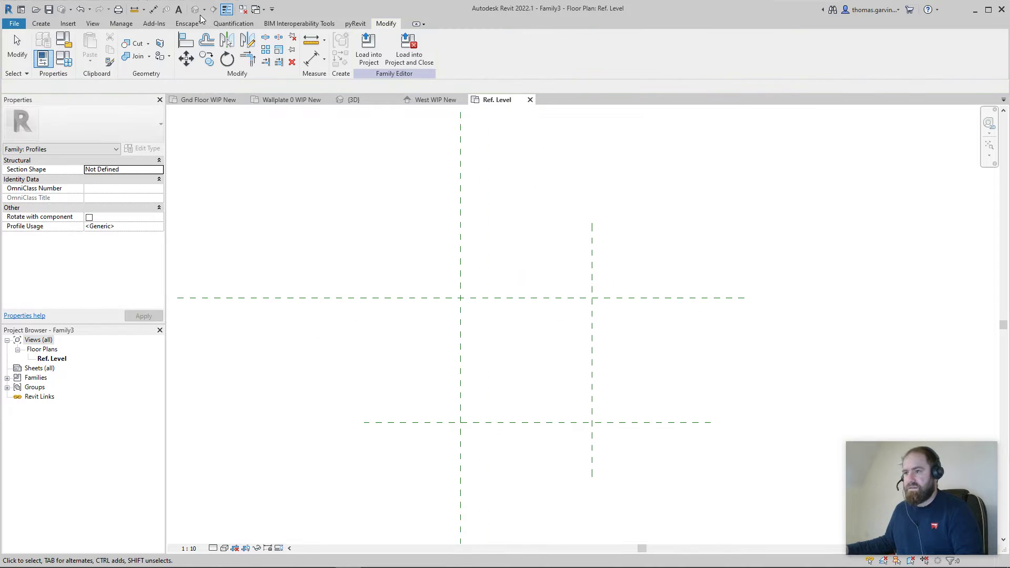
left_click(153, 9)
left_click(617, 298)
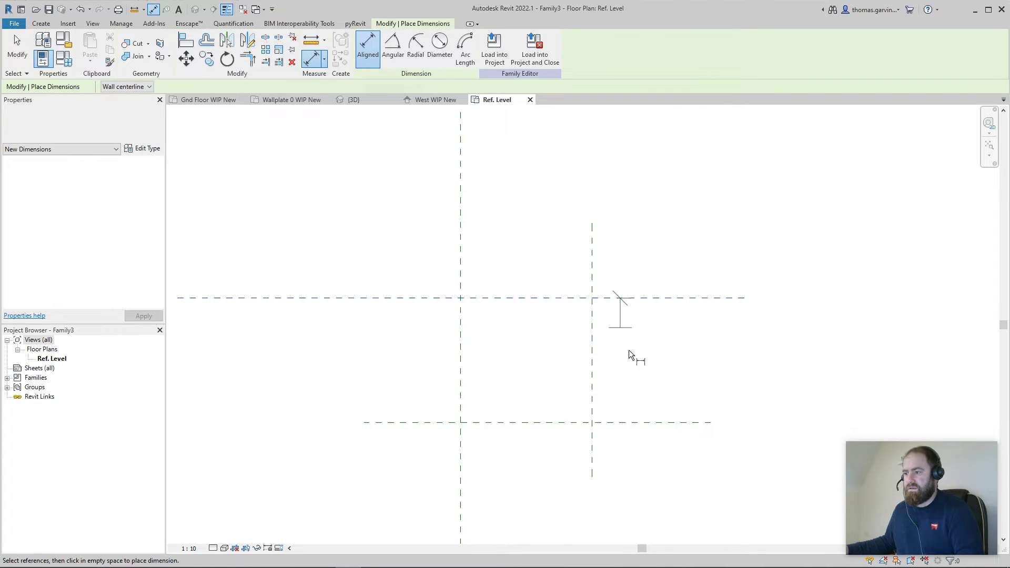
left_click(652, 424)
left_click(681, 368)
left_click(460, 449)
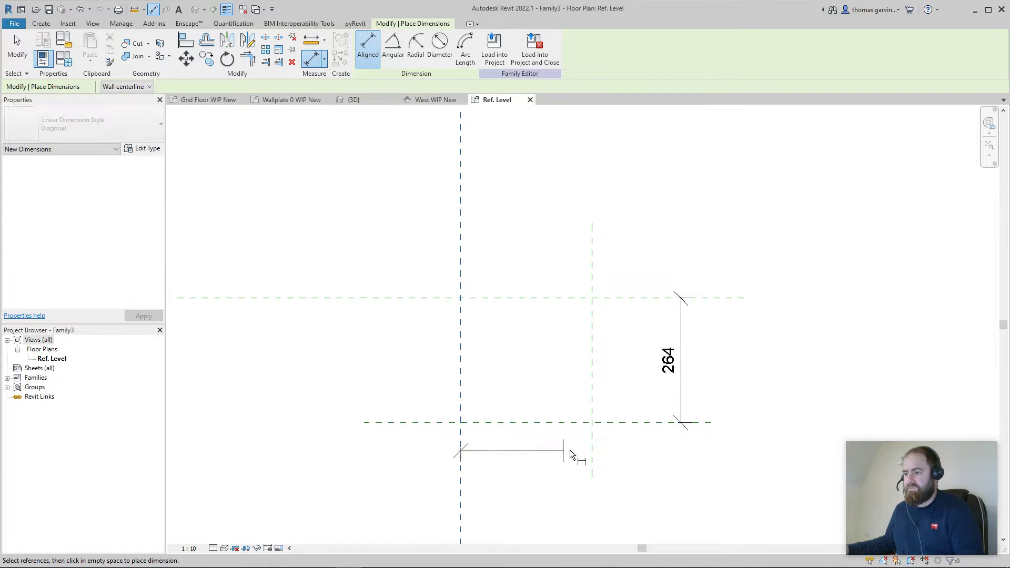
left_click(590, 448)
left_click(550, 460)
key("Escape")
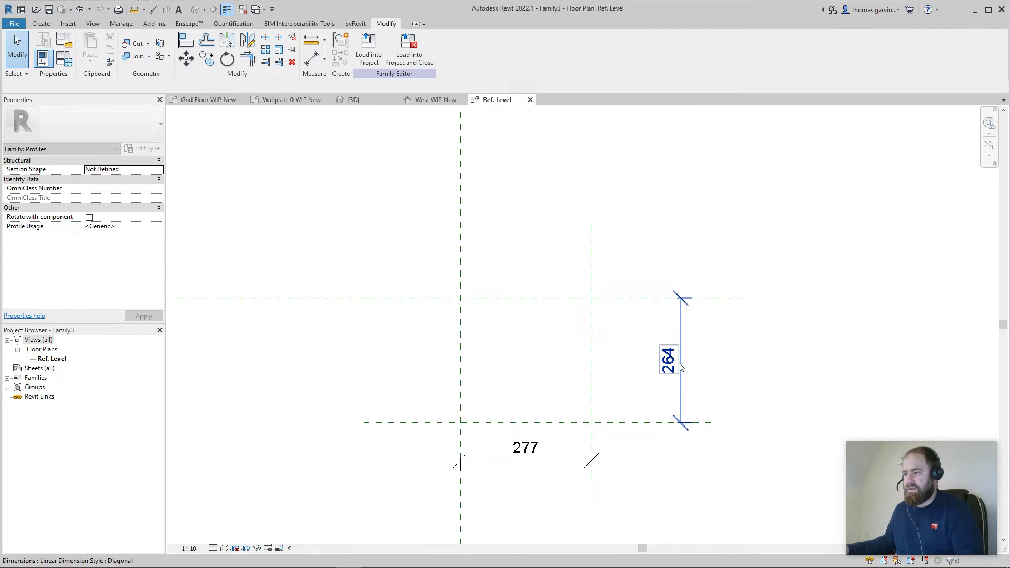
Label the vertical dimension with a new type parameter named Height and the horizontal dimension with one named Width
left_click(681, 364)
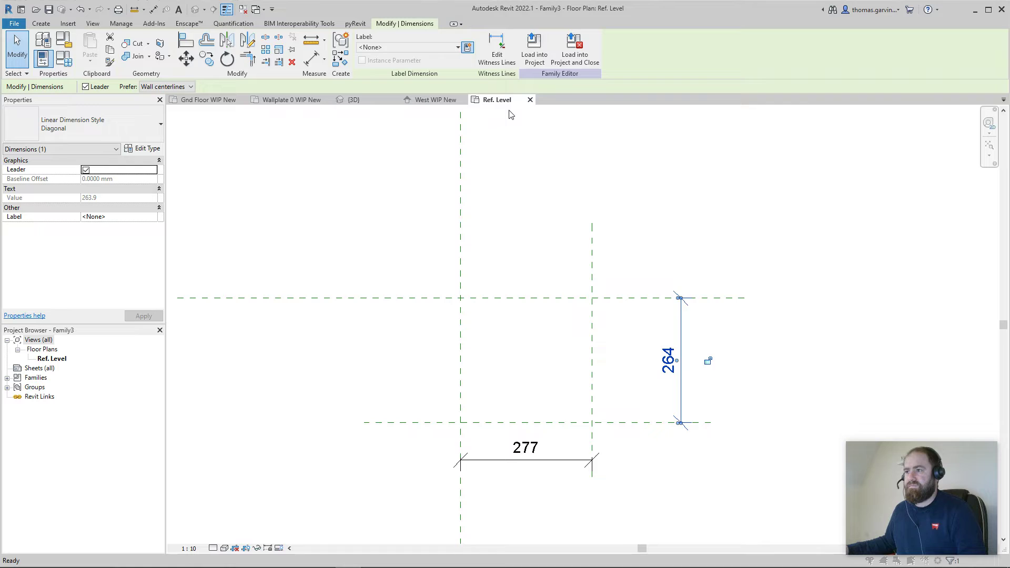
type("Height")
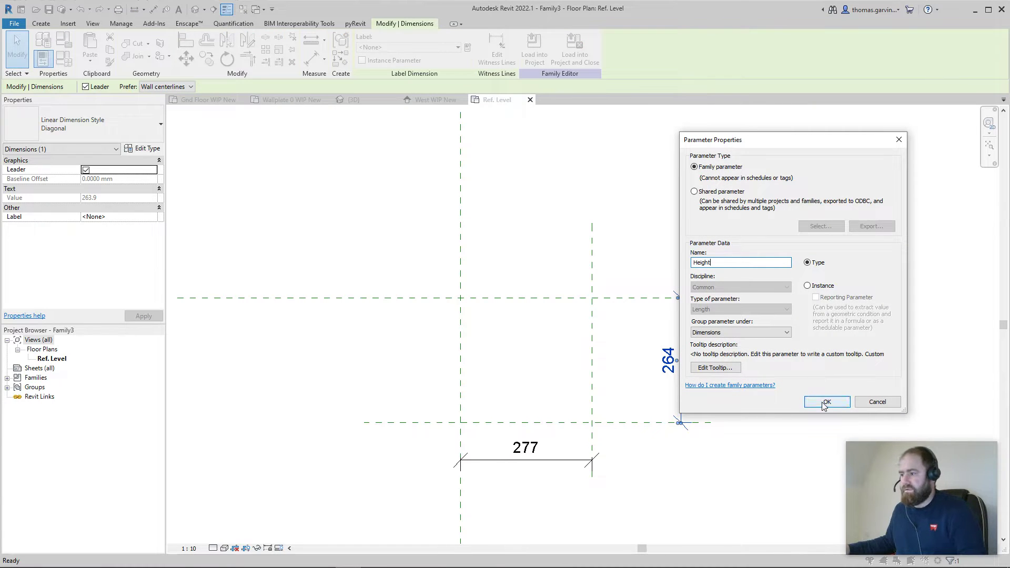
left_click(827, 402)
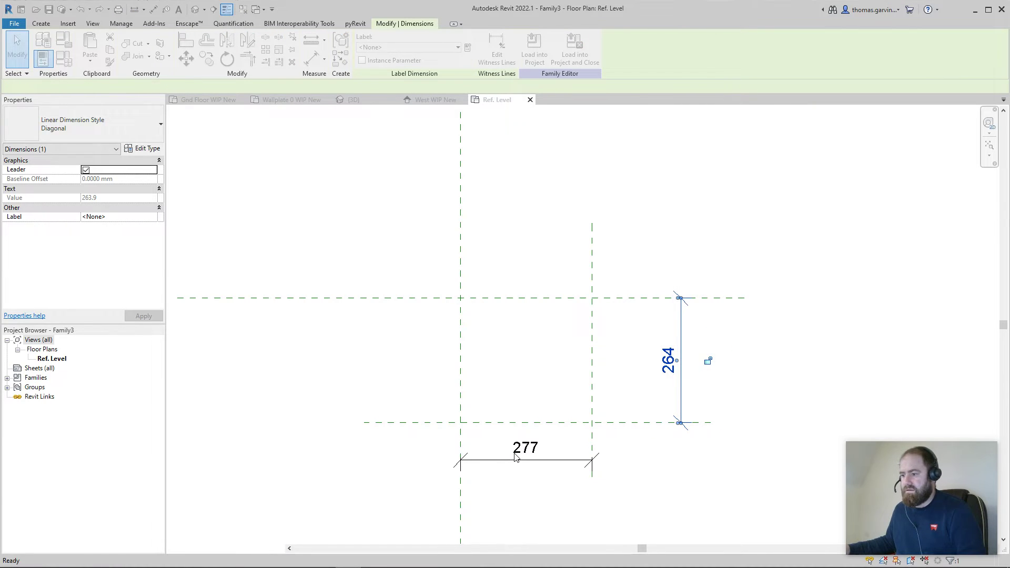
left_click(517, 459)
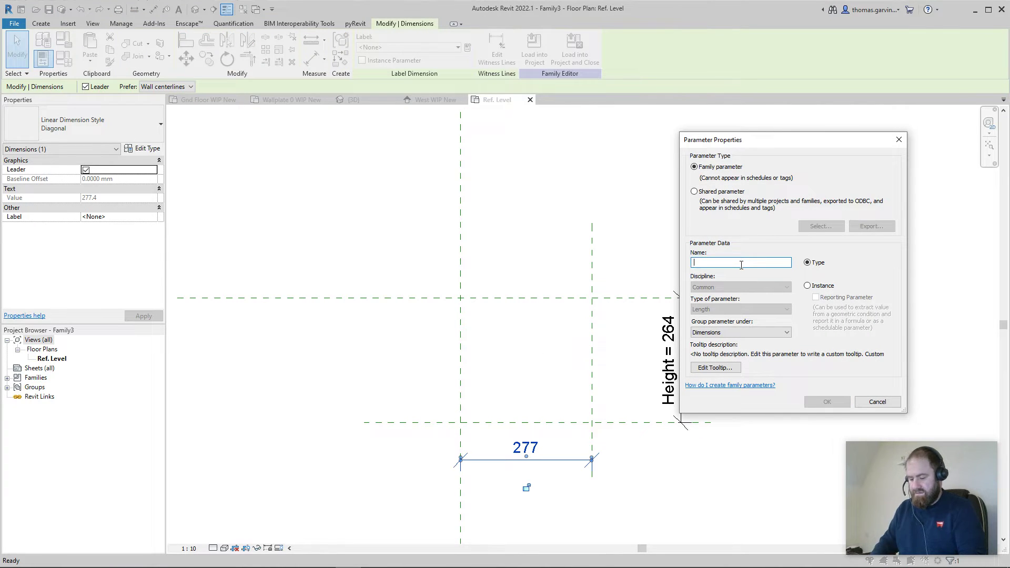
type("Width")
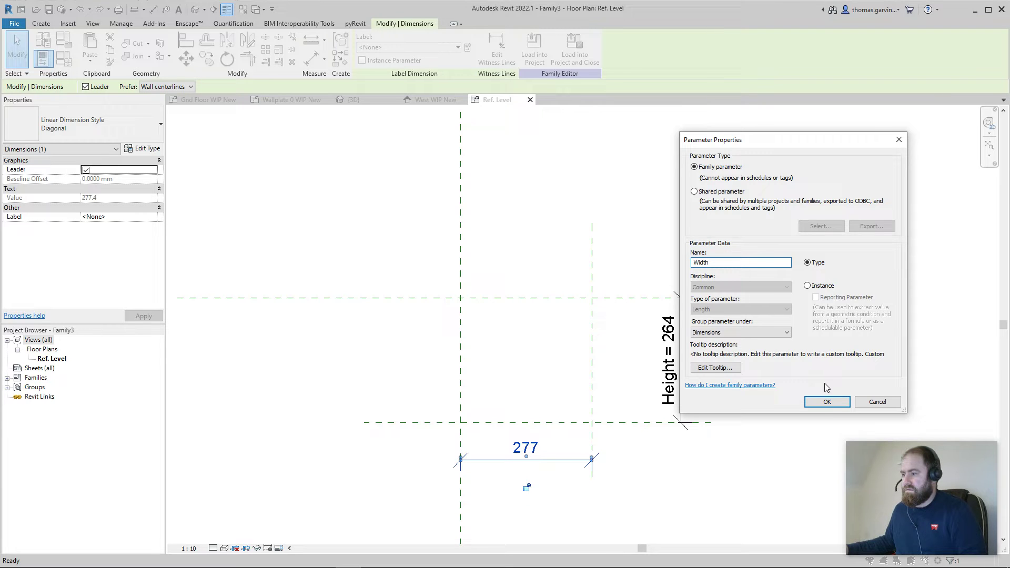
left_click(826, 401)
Set the Height dimension to 300 mm
left_click(674, 350)
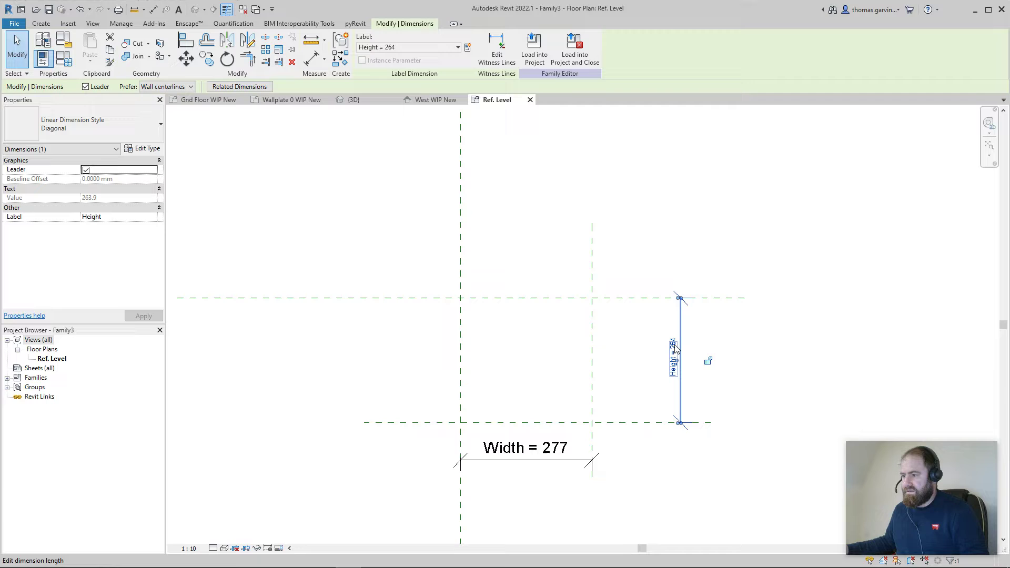
left_click(676, 350)
type("30")
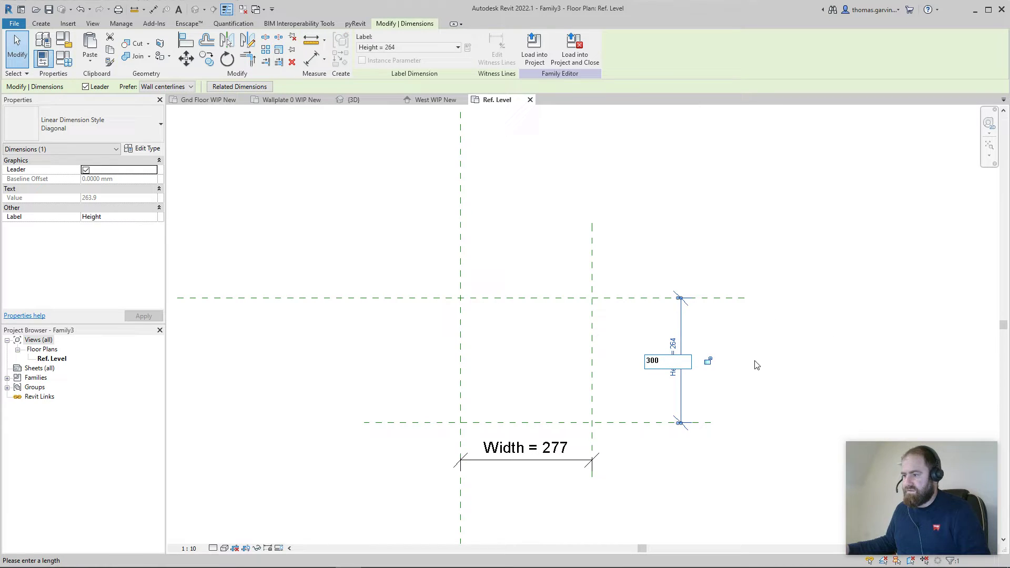
type("0")
key("Return")
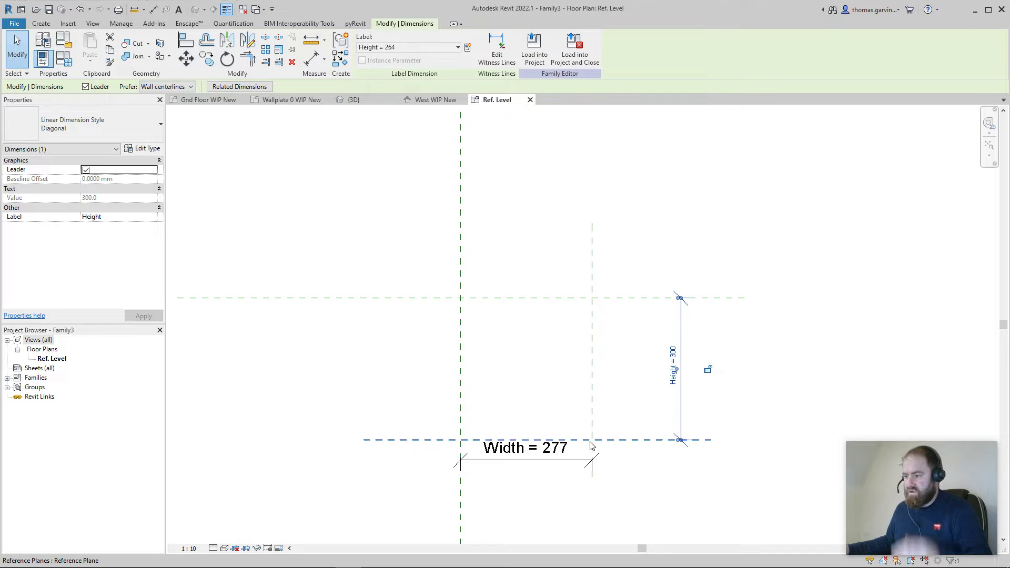
Set the Width dimension to 325 mm and move its dimension line further below the lower reference plane
left_click(542, 461)
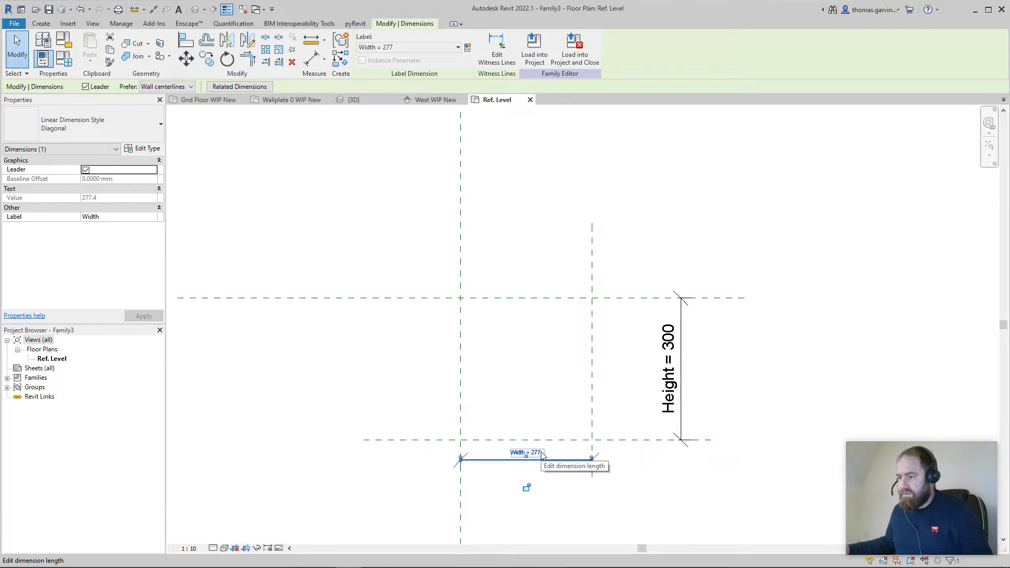
left_click(540, 453)
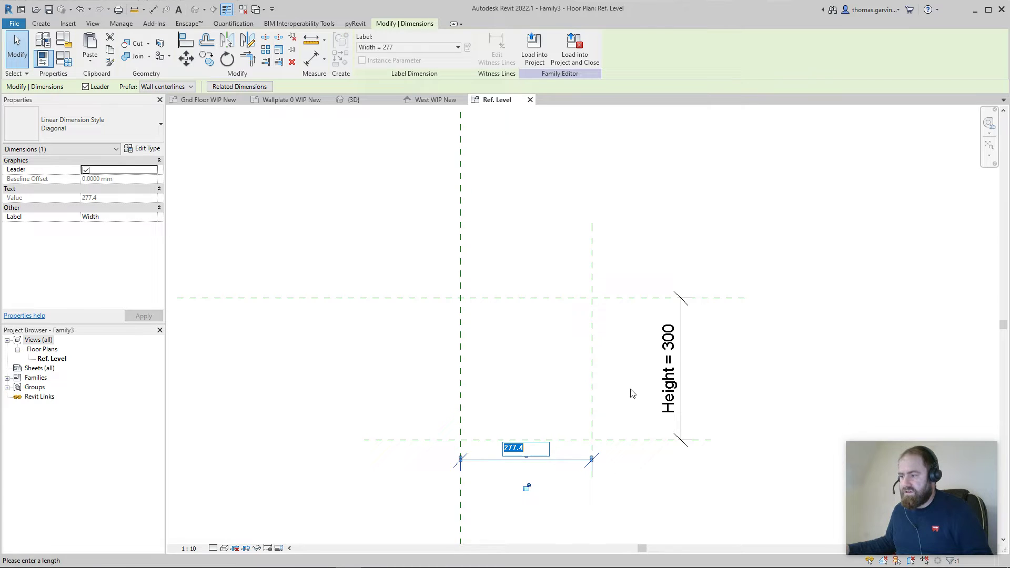
middle_click_drag(632, 394, 623, 353)
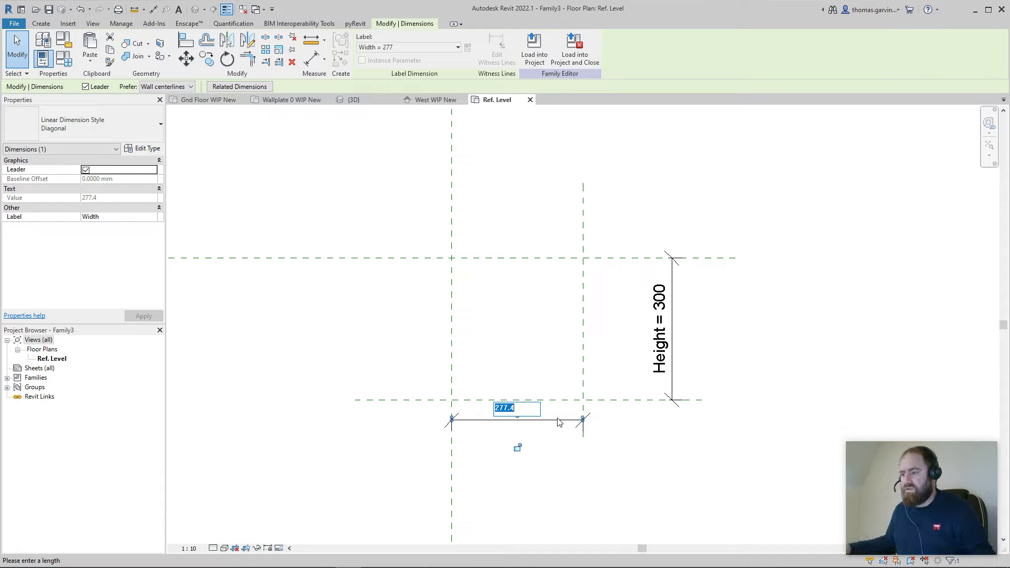
type("325")
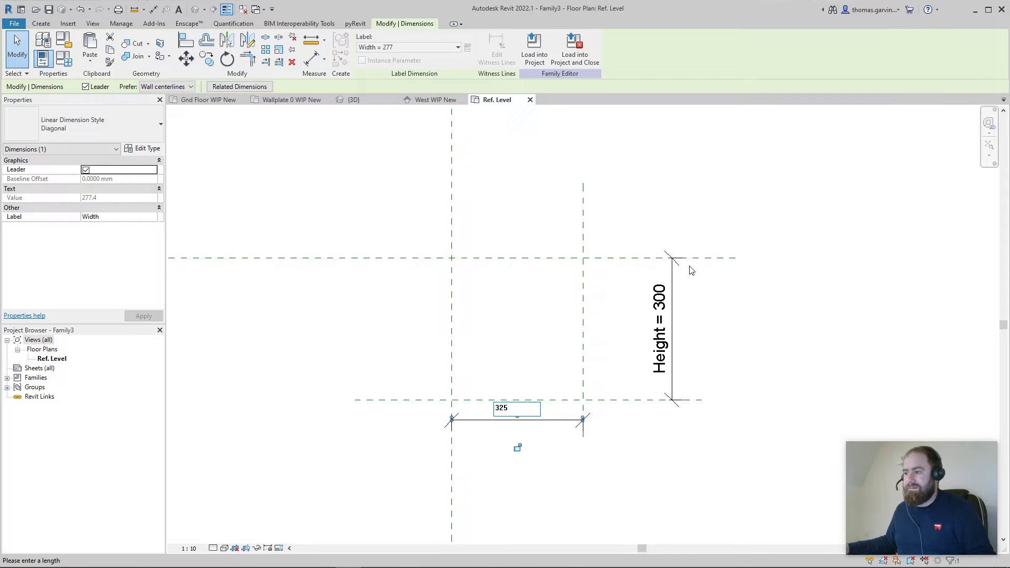
key("Return")
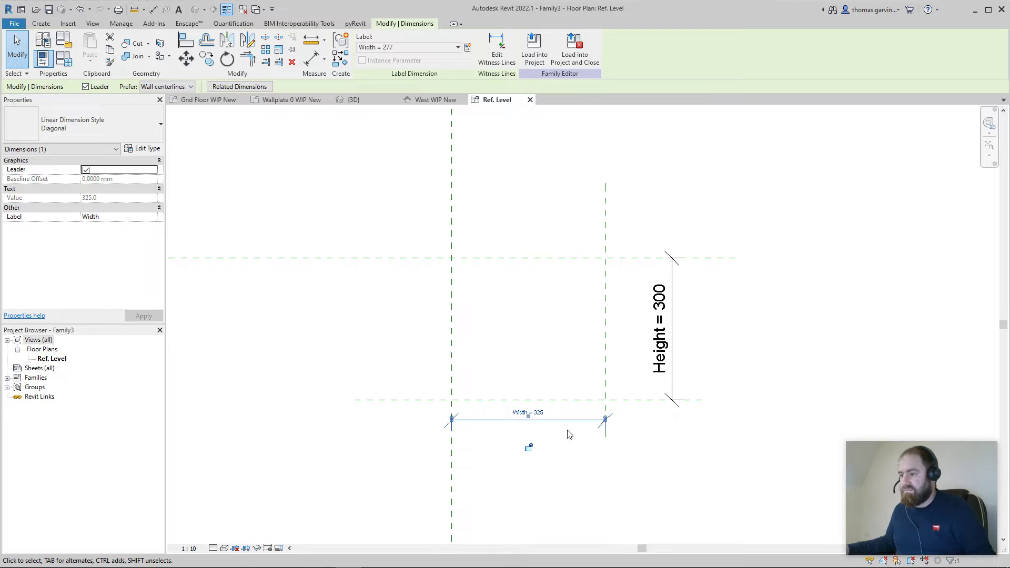
left_click_drag(568, 422, 569, 450)
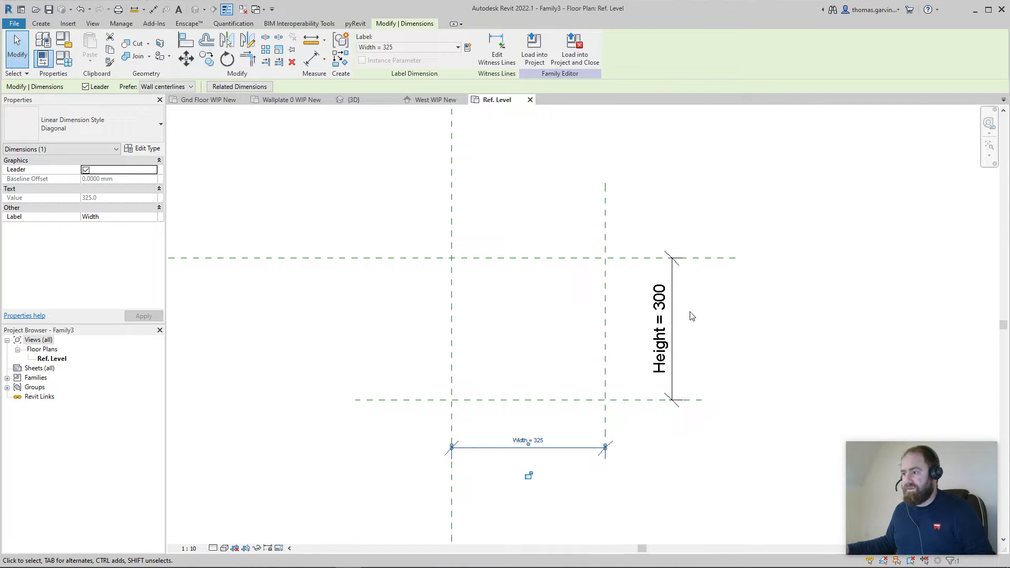
left_click(721, 293)
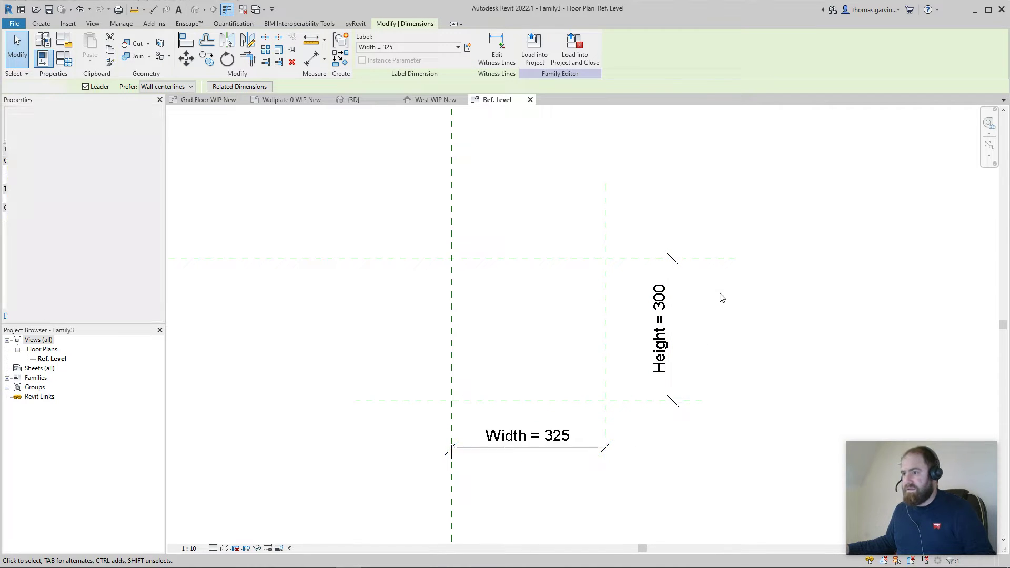
Save the family as Gable Void in the Roof folder
left_click(14, 24)
mouse_move(50, 148)
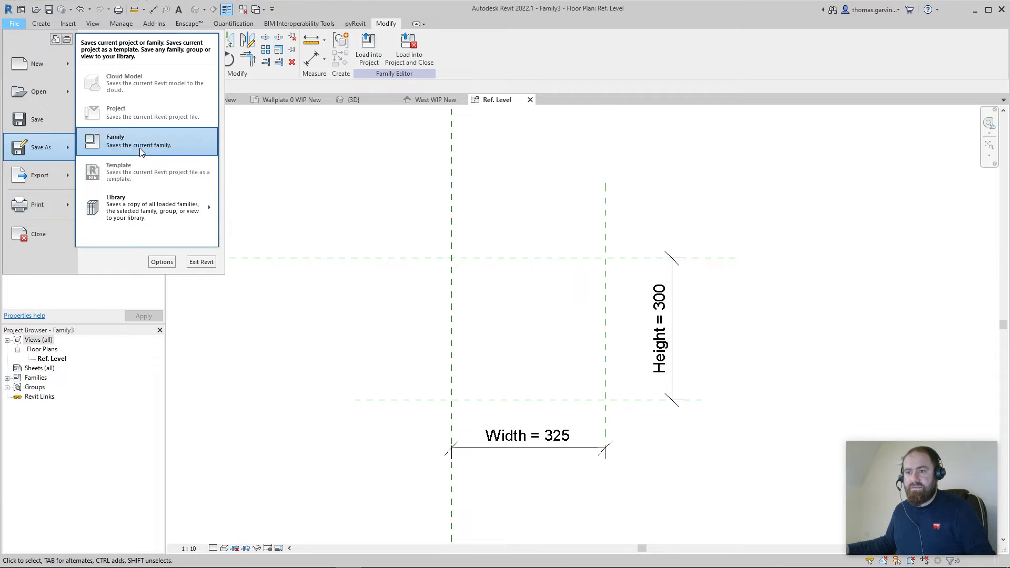
left_click(142, 152)
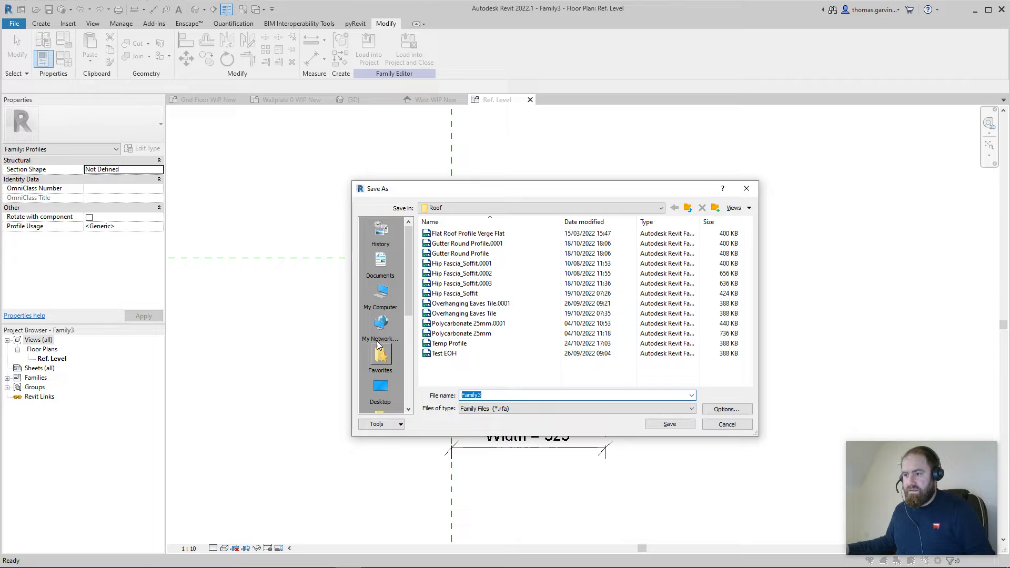
scroll(378, 345, "down", 5)
left_click(497, 209)
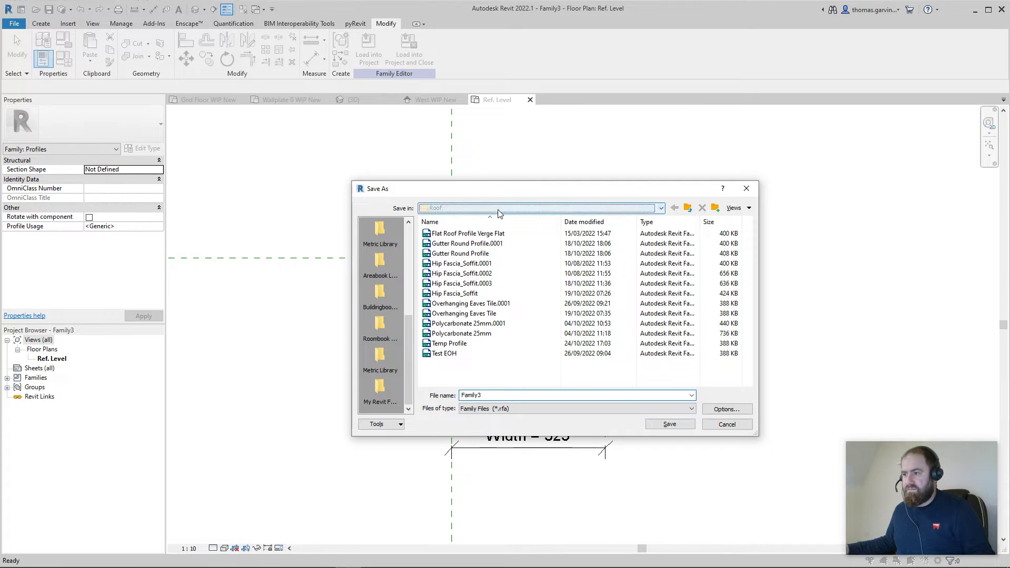
left_click(518, 288)
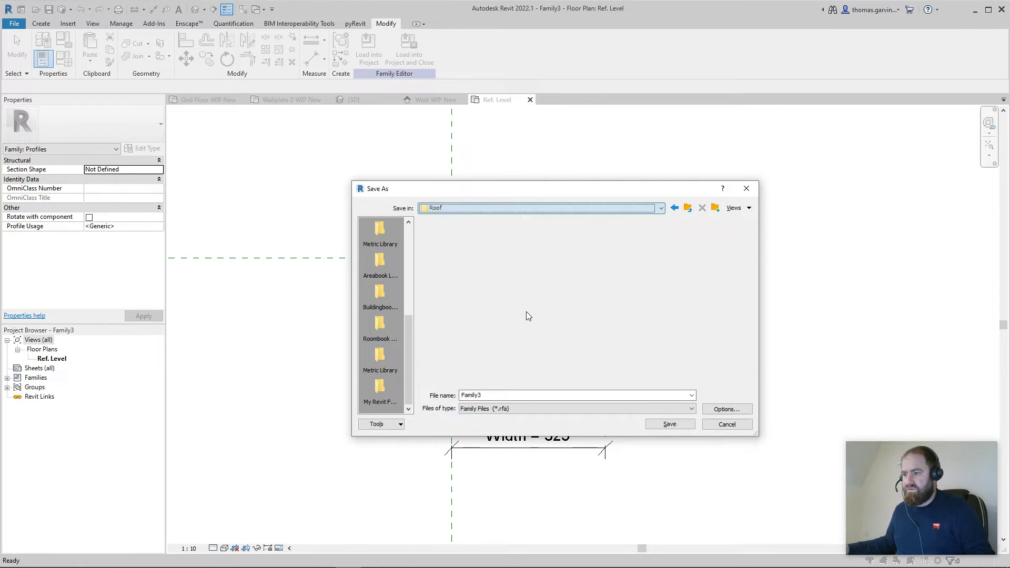
left_click(517, 399)
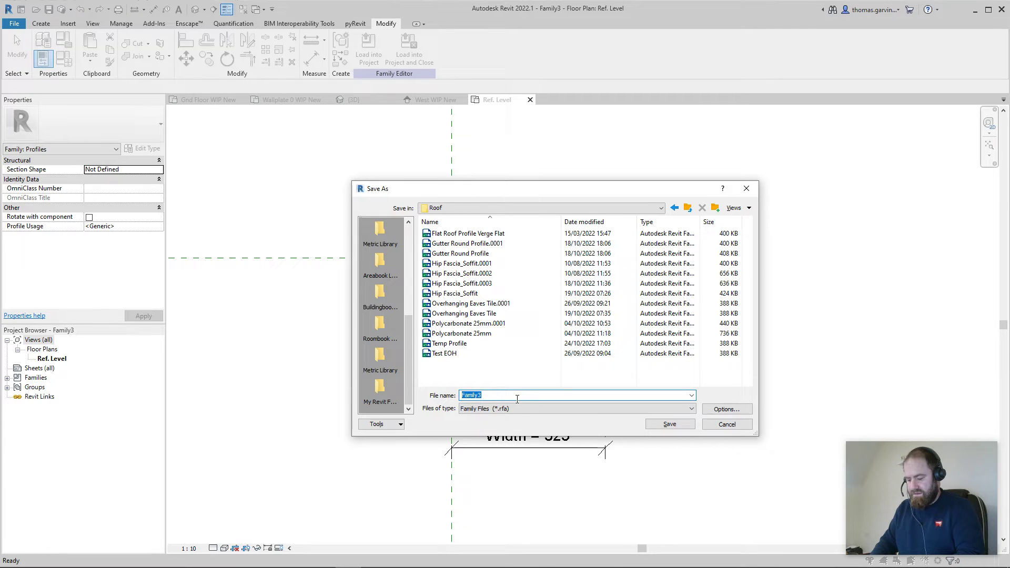
type("Gable Void")
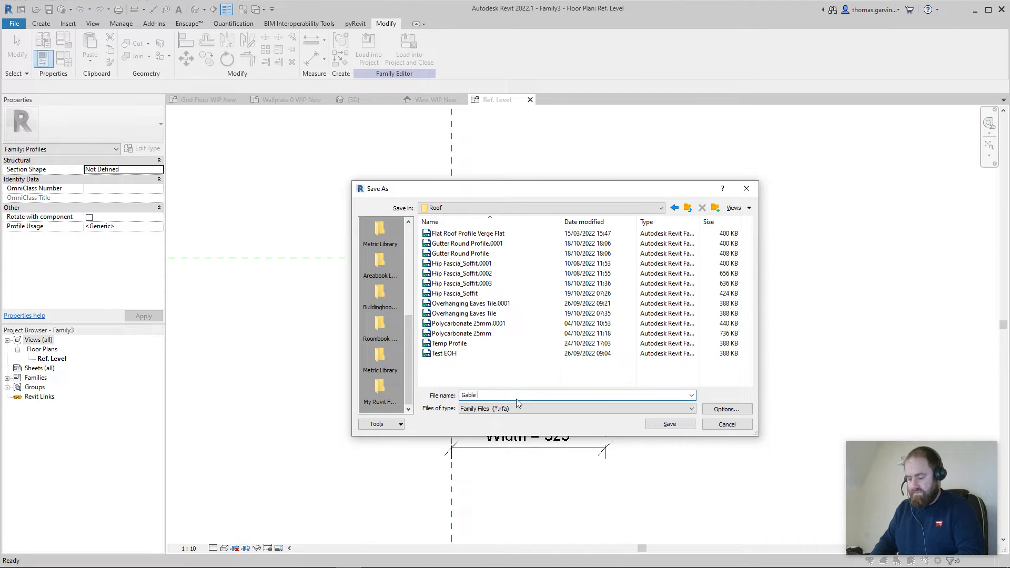
left_click(668, 424)
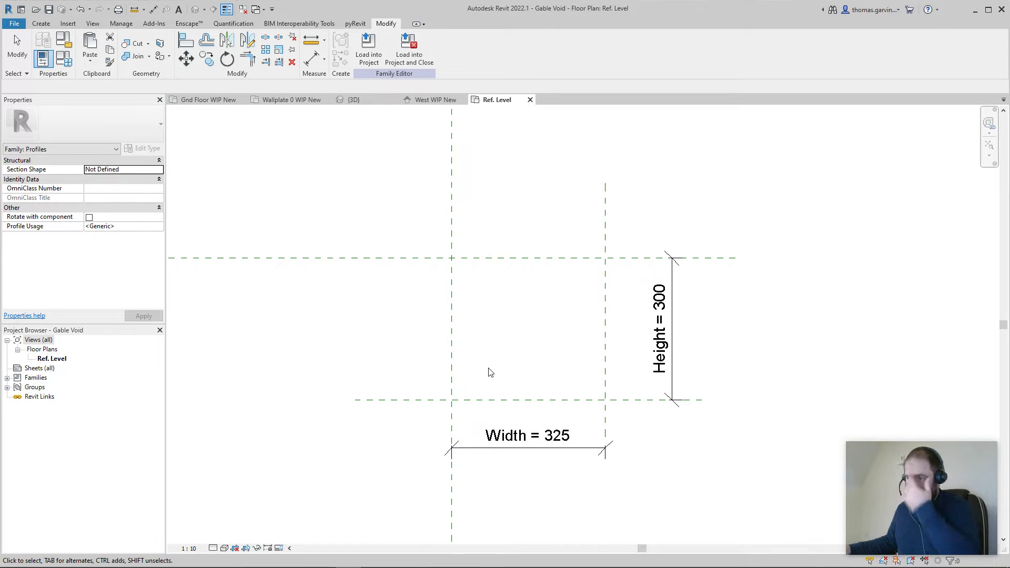
Try to load the Gable Void family into the project and close it, deleting the offending type, and reopen the family file
left_click(409, 50)
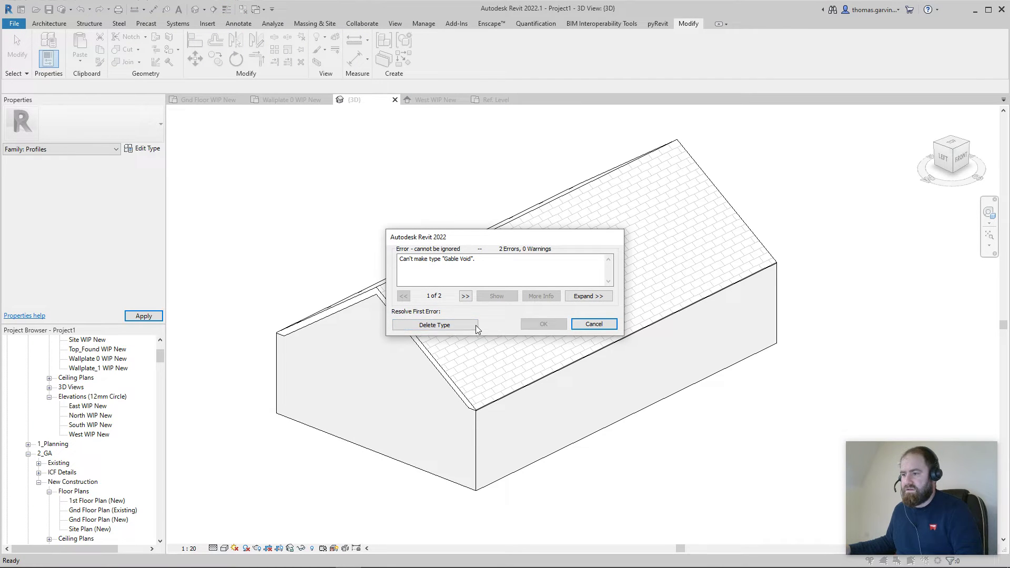
left_click(449, 326)
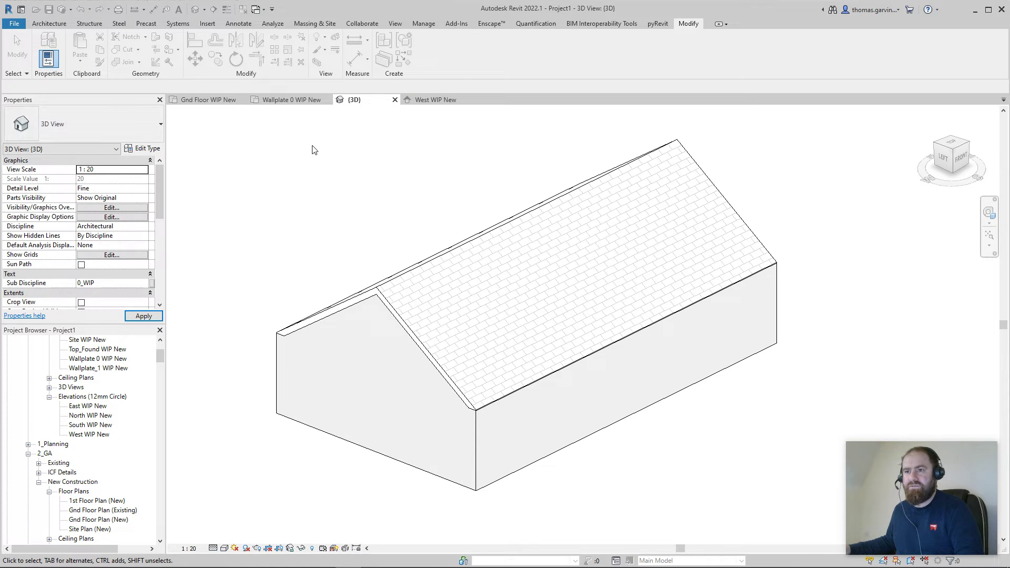
left_click(36, 9)
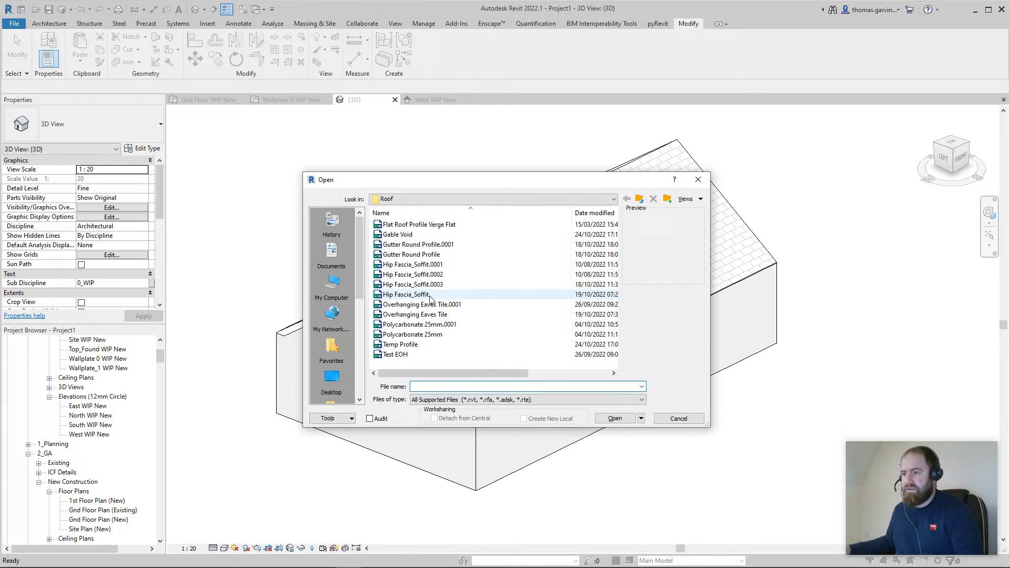
double_click(416, 235)
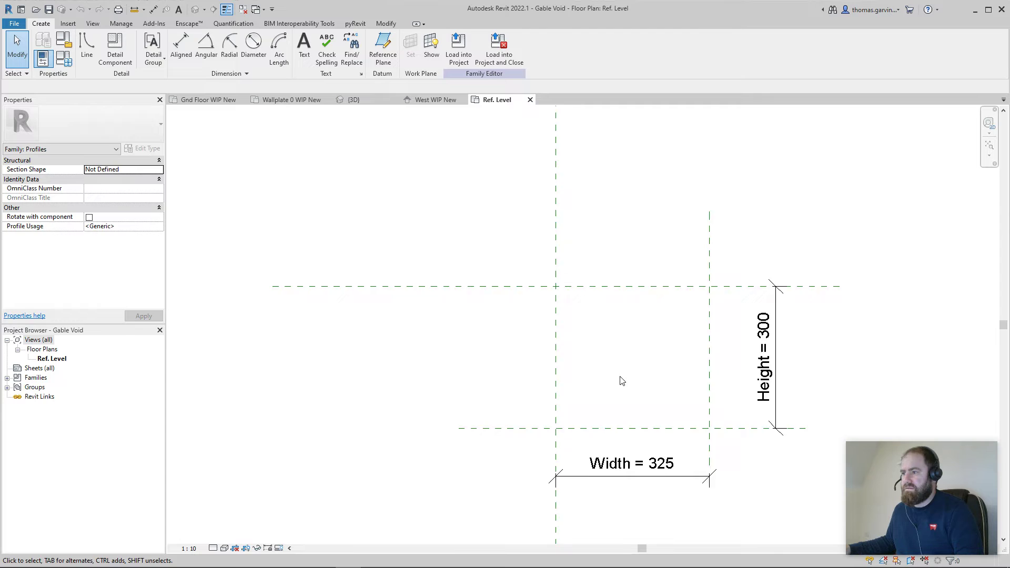
Create locked profile lines on all four reference planes using Pick Lines
left_click(87, 45)
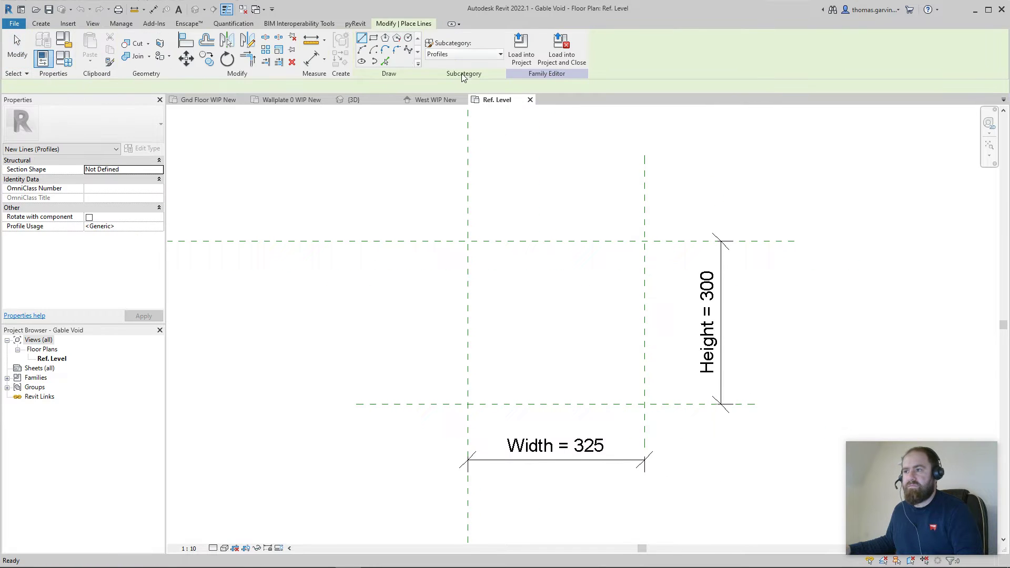
left_click(41, 23)
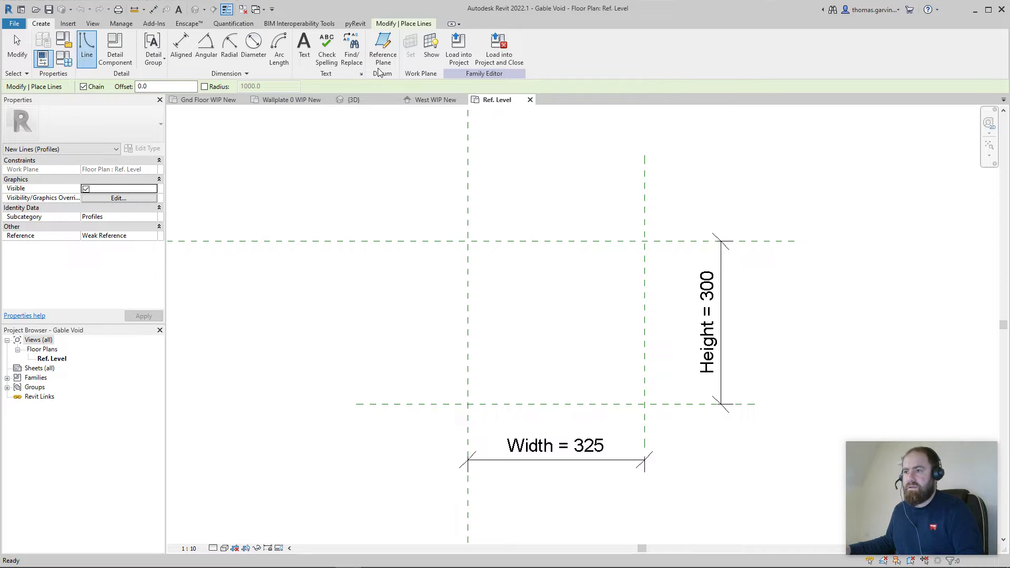
left_click(414, 24)
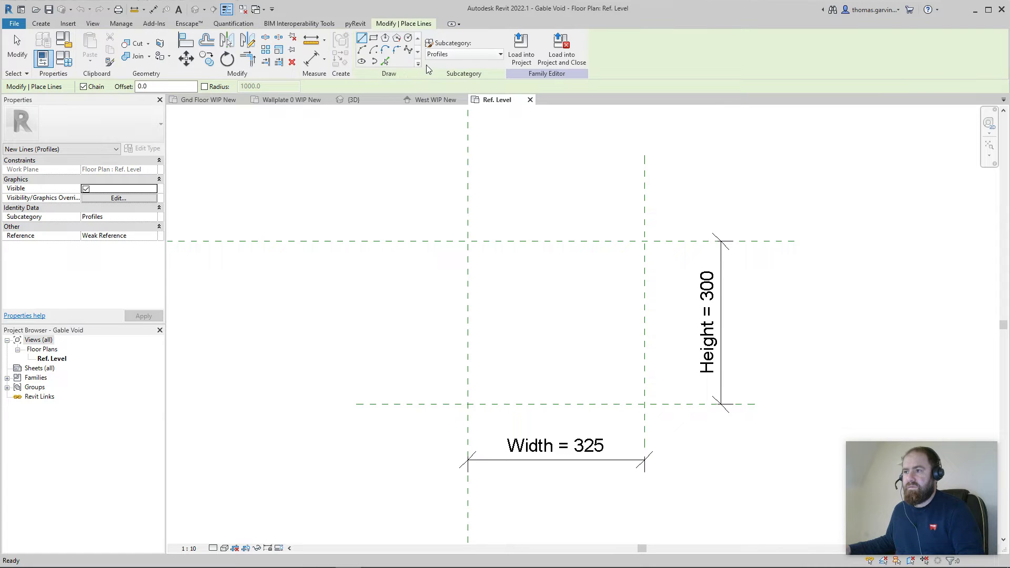
left_click(385, 62)
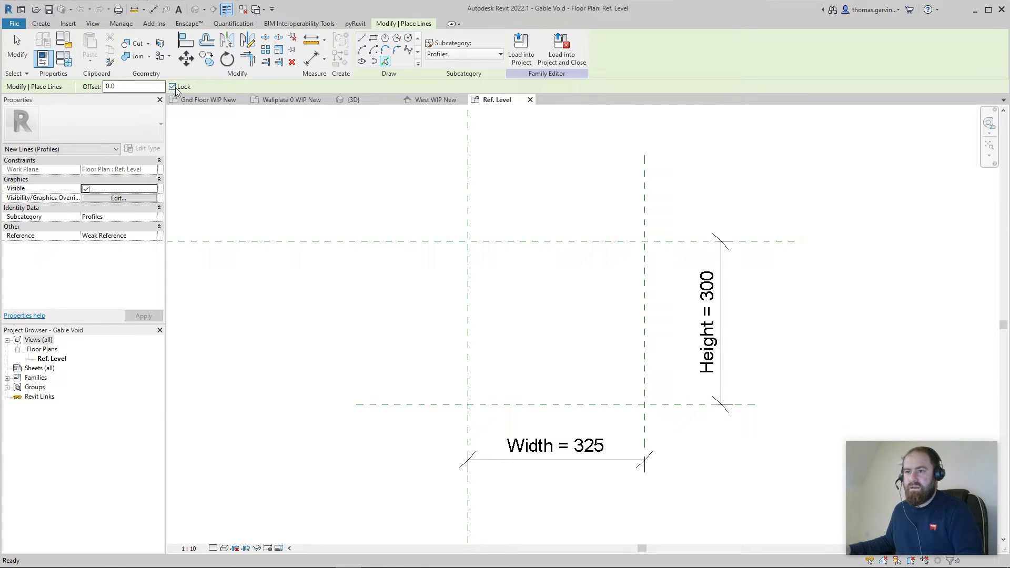
left_click(468, 296)
left_click(499, 243)
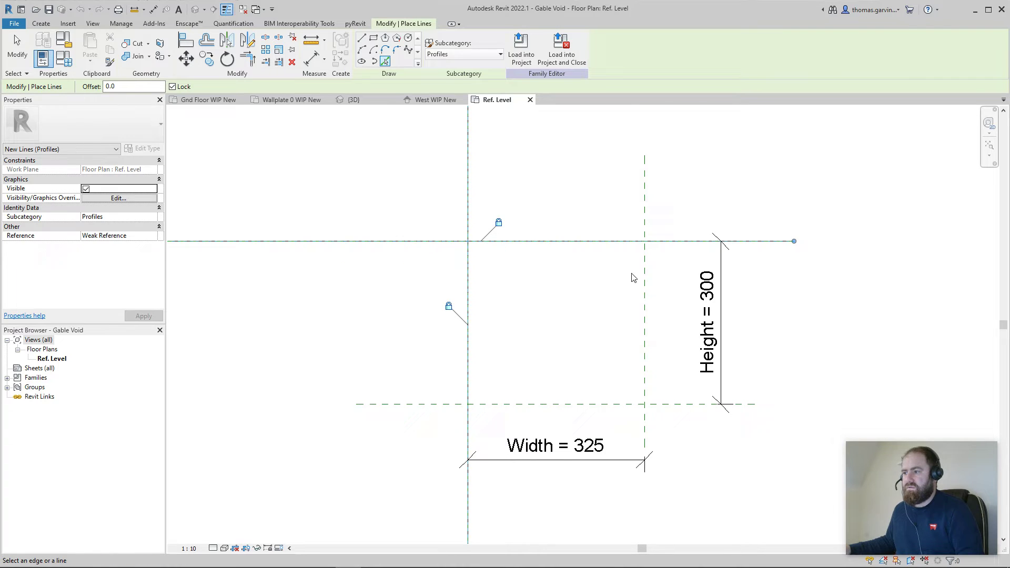
left_click(645, 278)
left_click(538, 404)
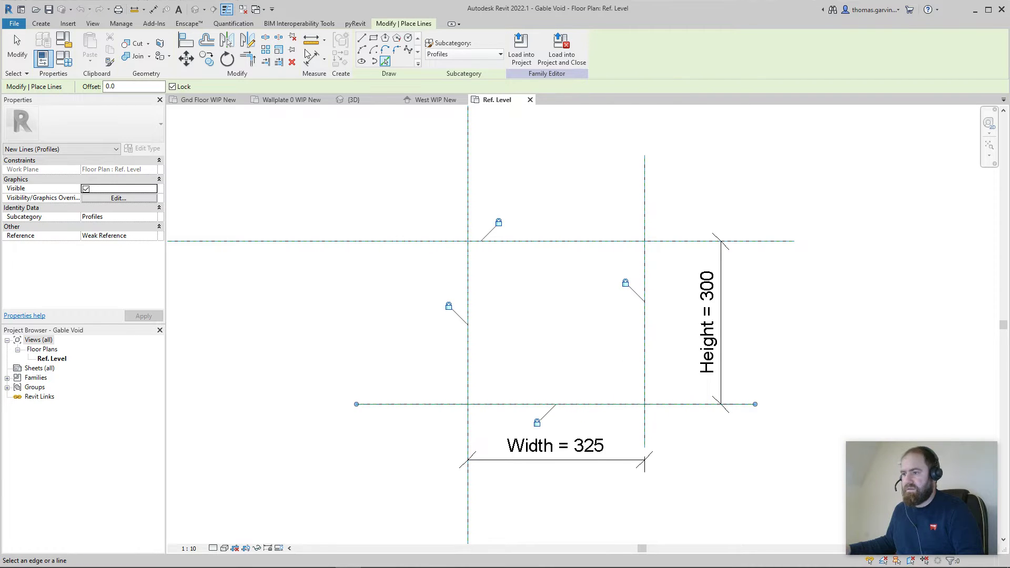
Trim the four profile lines at their corners to form a closed rectangle between the reference planes
left_click(247, 59)
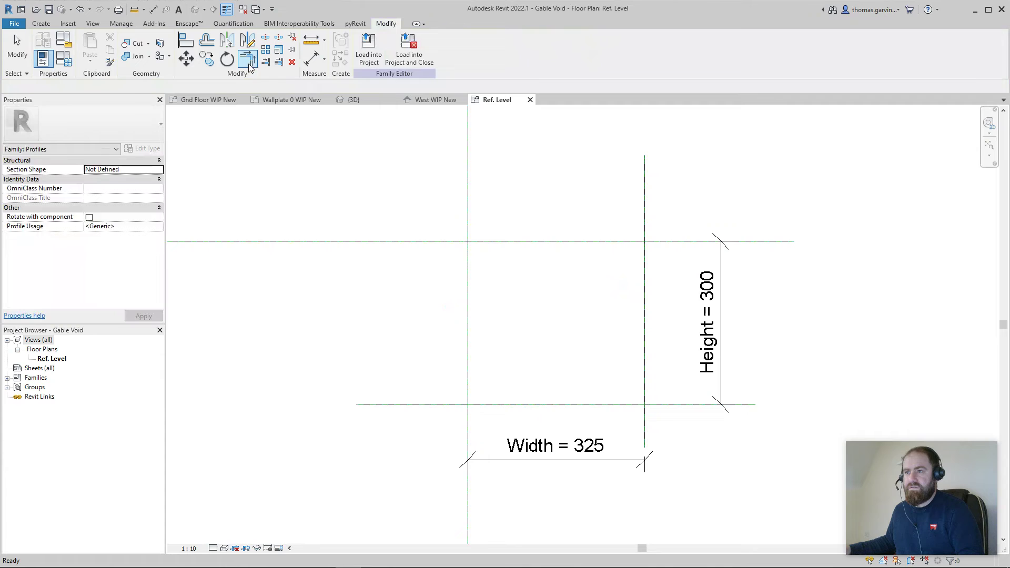
left_click(494, 404)
left_click(467, 368)
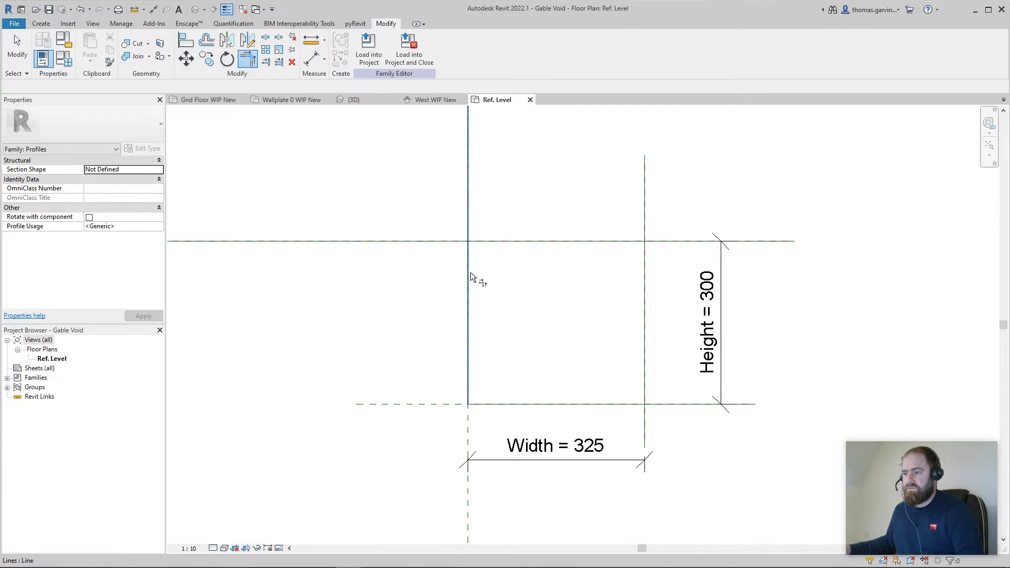
left_click(478, 241)
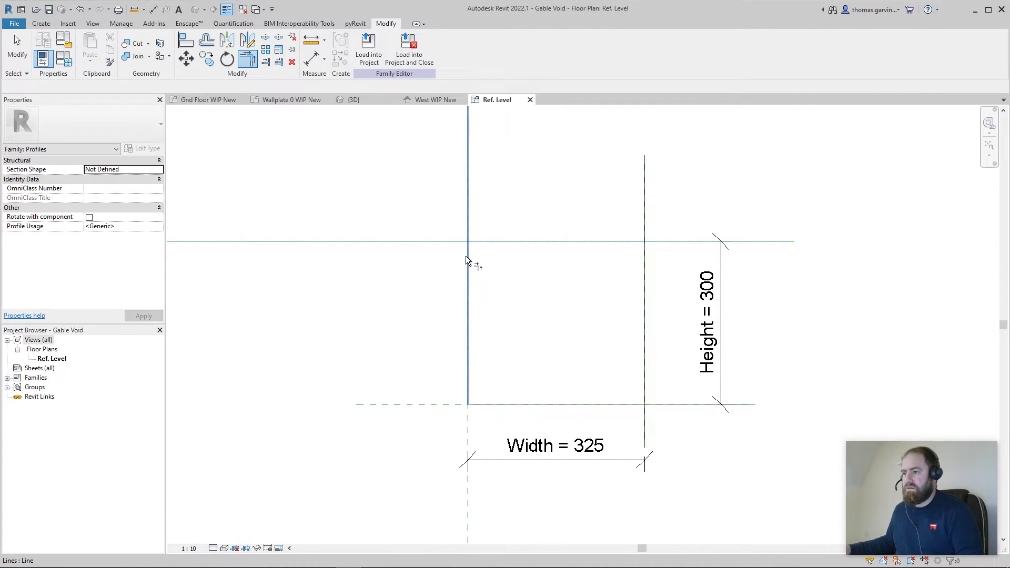
left_click(468, 255)
left_click(625, 242)
left_click(645, 310)
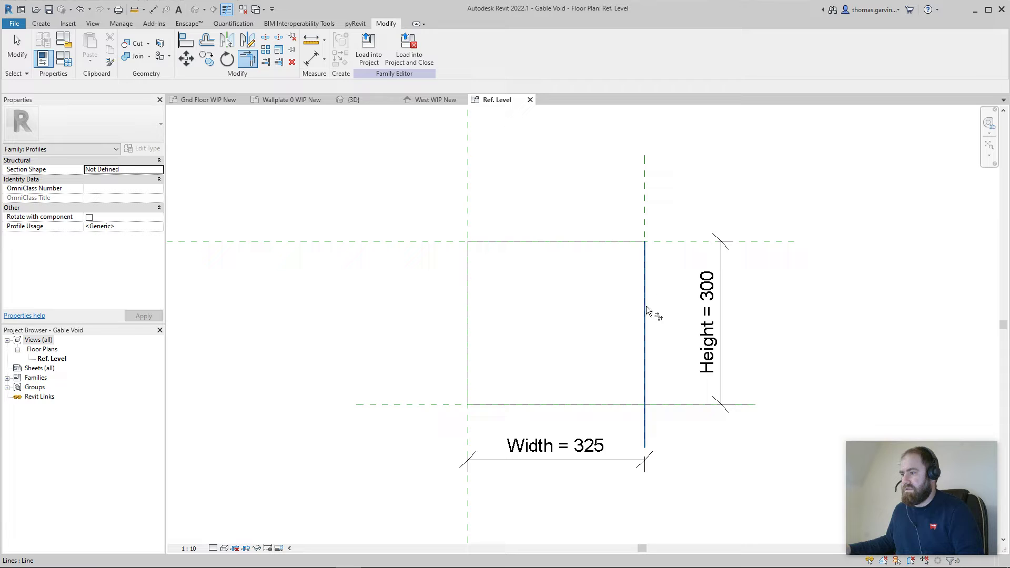
left_click(643, 358)
left_click(638, 404)
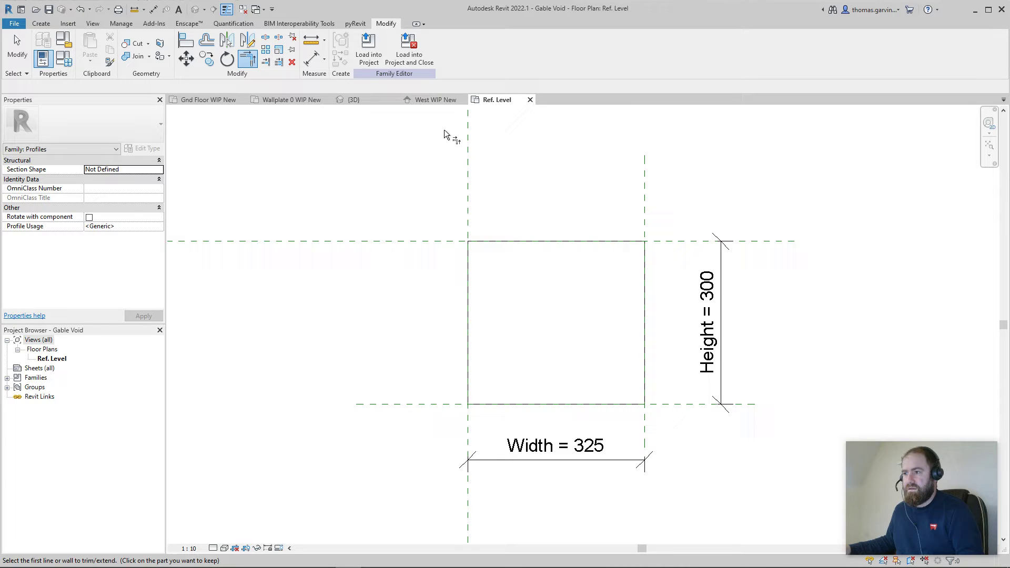
key("Escape")
key("Escape")
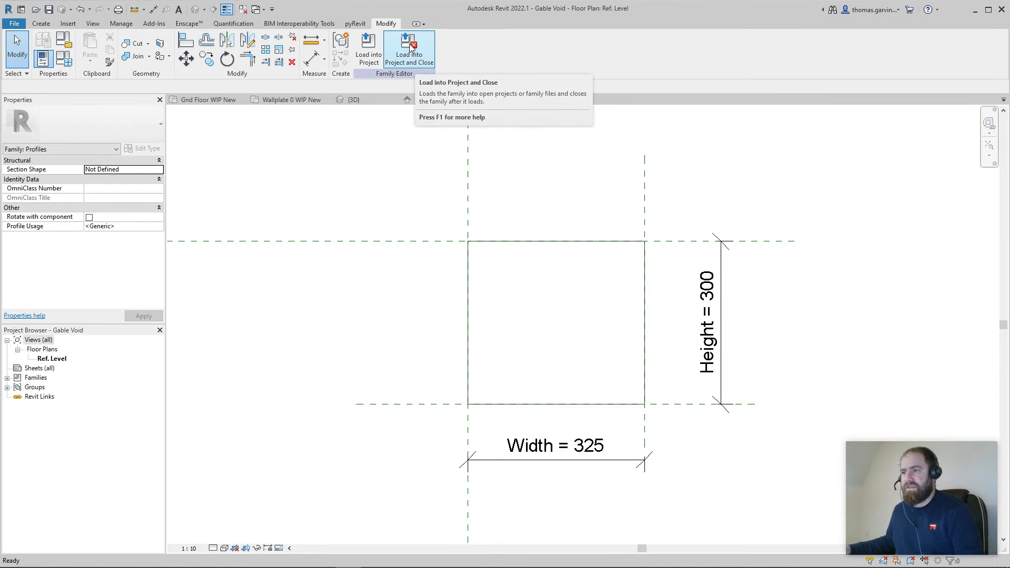
Load the Gable Void family into the project and close it, saving changes and overwriting the existing version and its parameter values
left_click(410, 50)
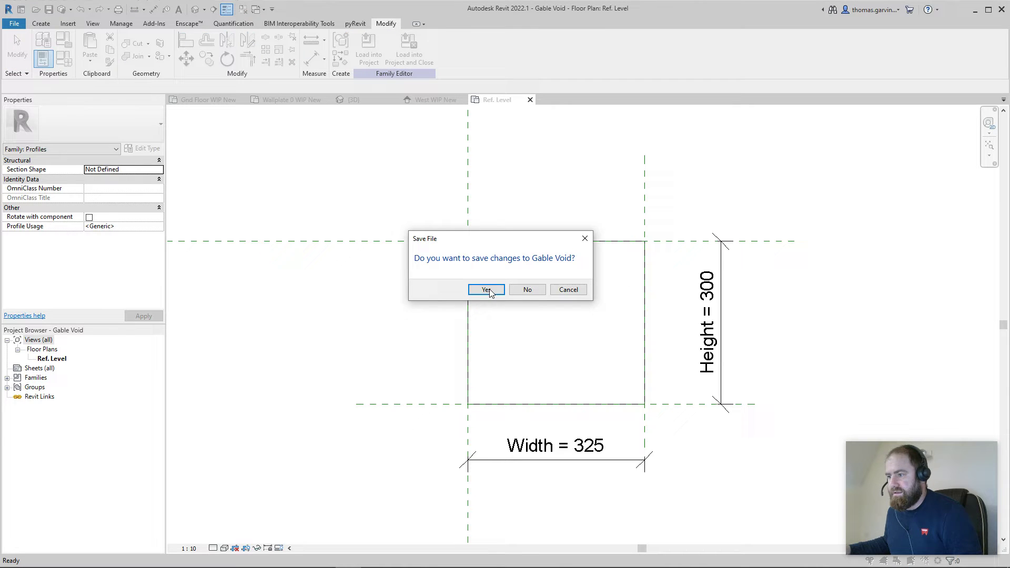
left_click(487, 290)
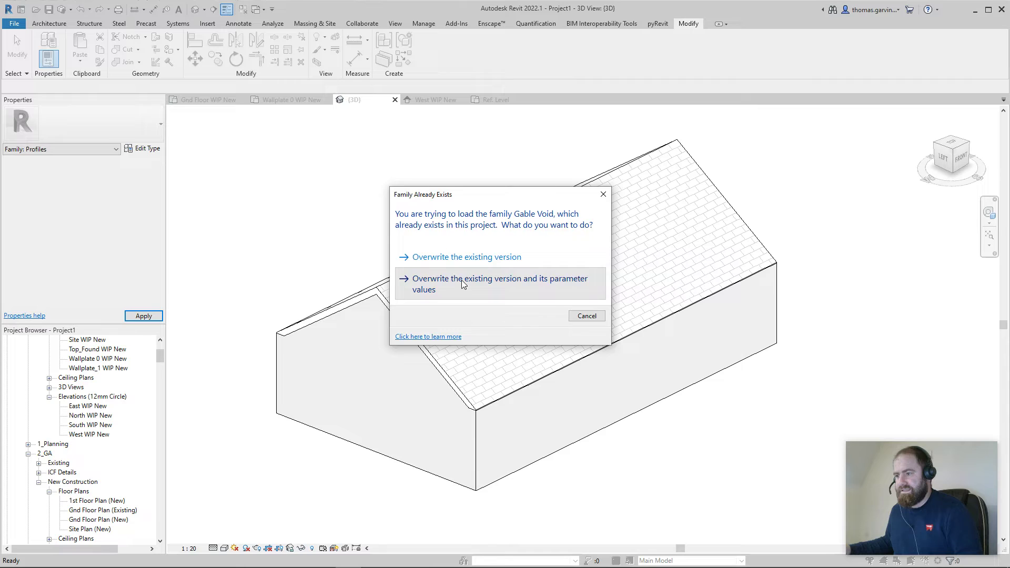
left_click(462, 282)
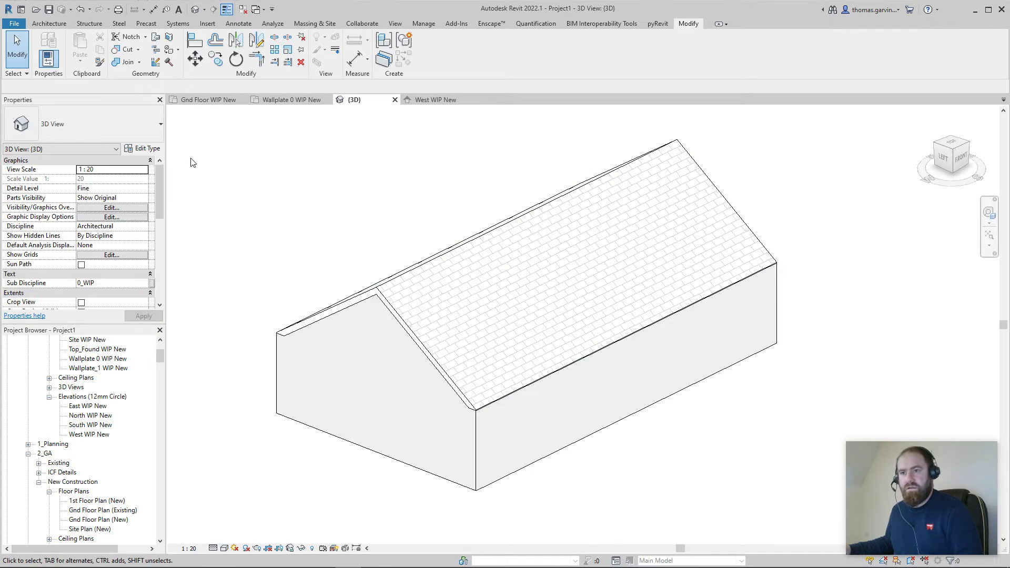
Start an in-place model in the Roofs category named Gable Void Cut
left_click(49, 23)
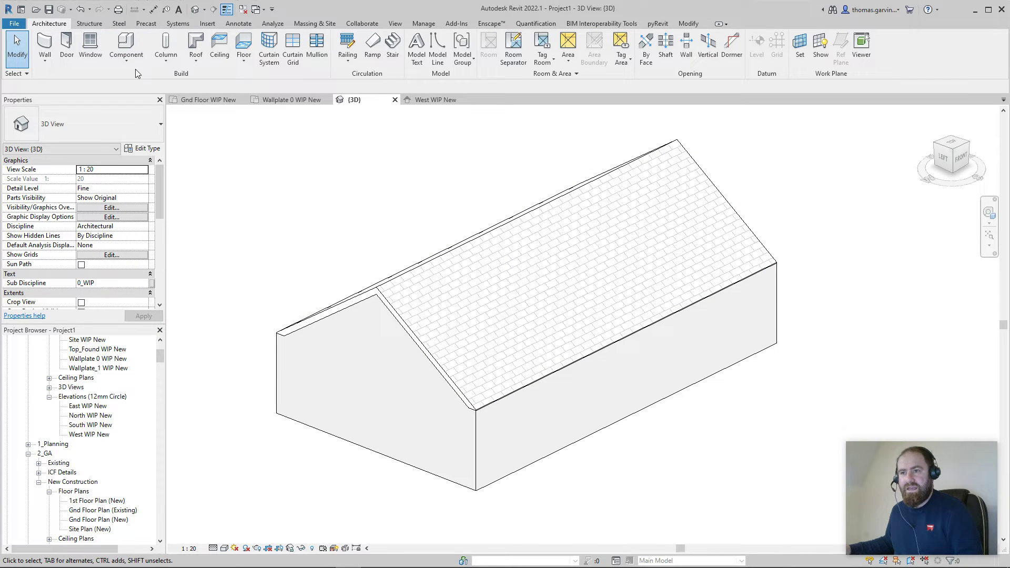
left_click(133, 62)
left_click(151, 107)
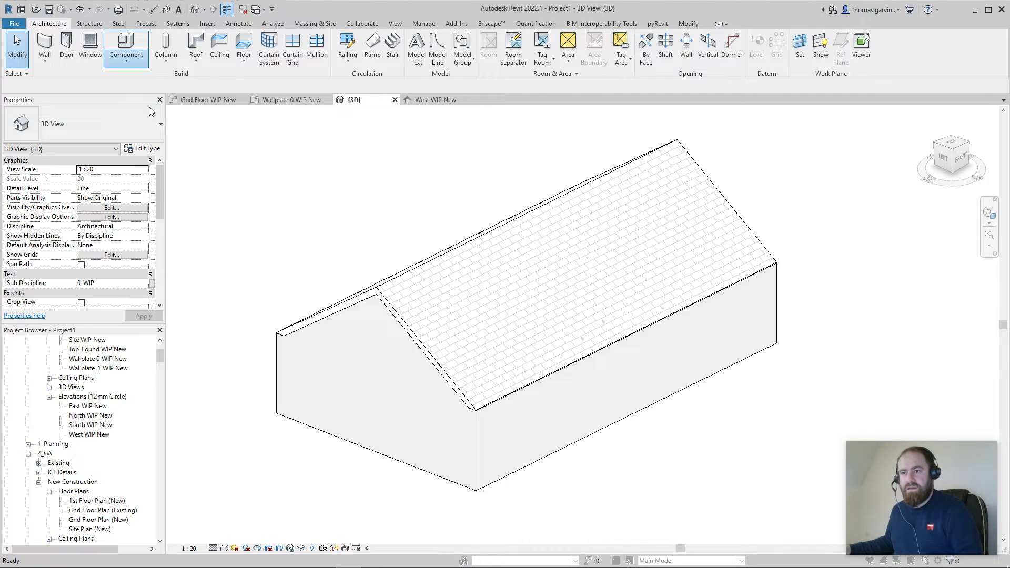
left_click_drag(577, 231, 580, 278)
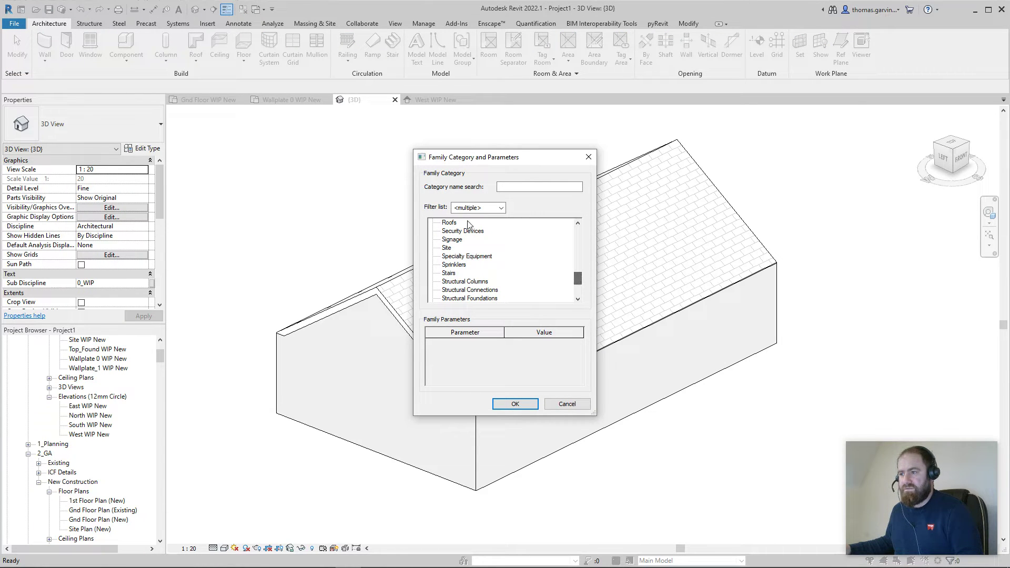
left_click(451, 224)
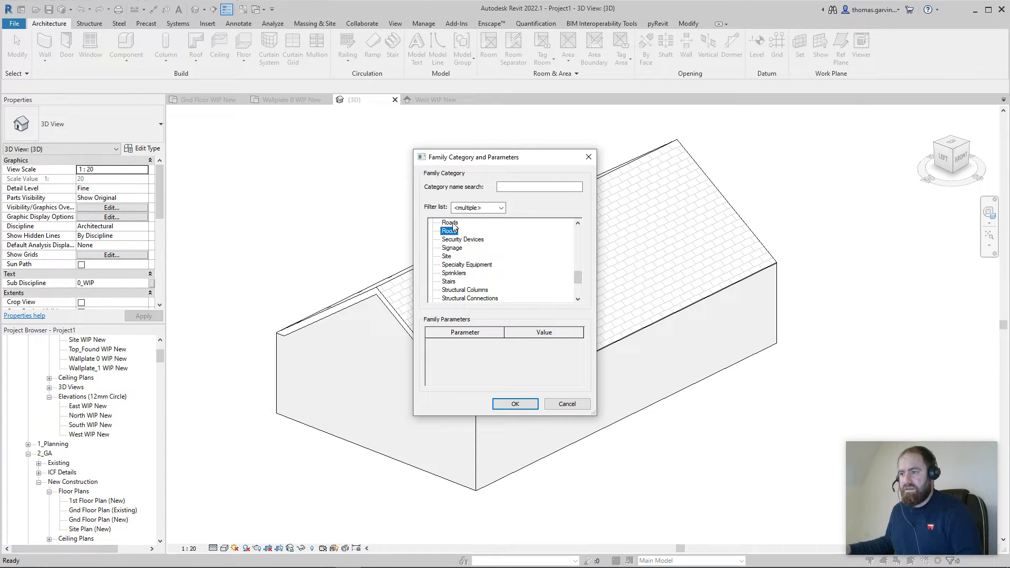
left_click(516, 405)
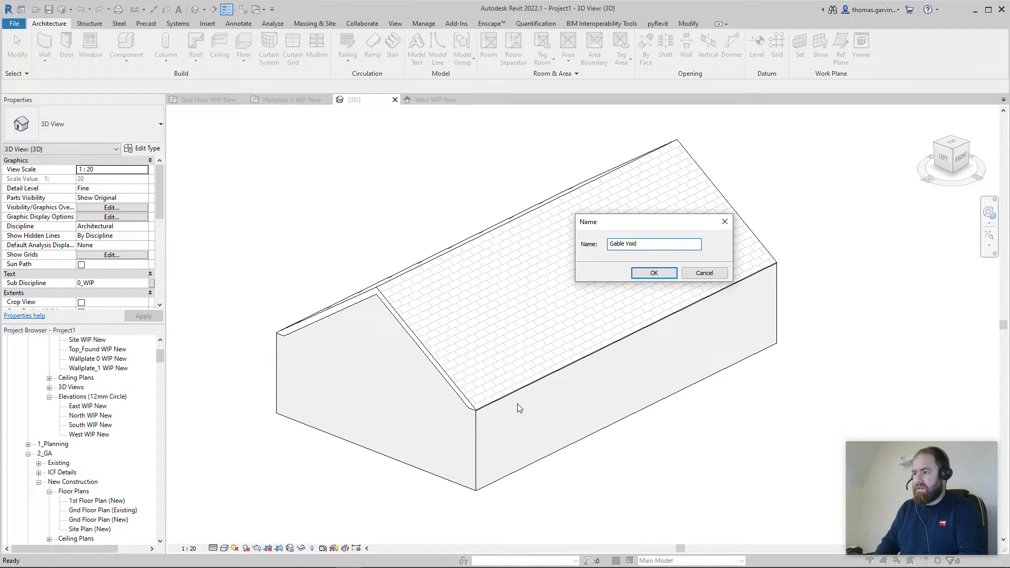
type("Gable Void Cut")
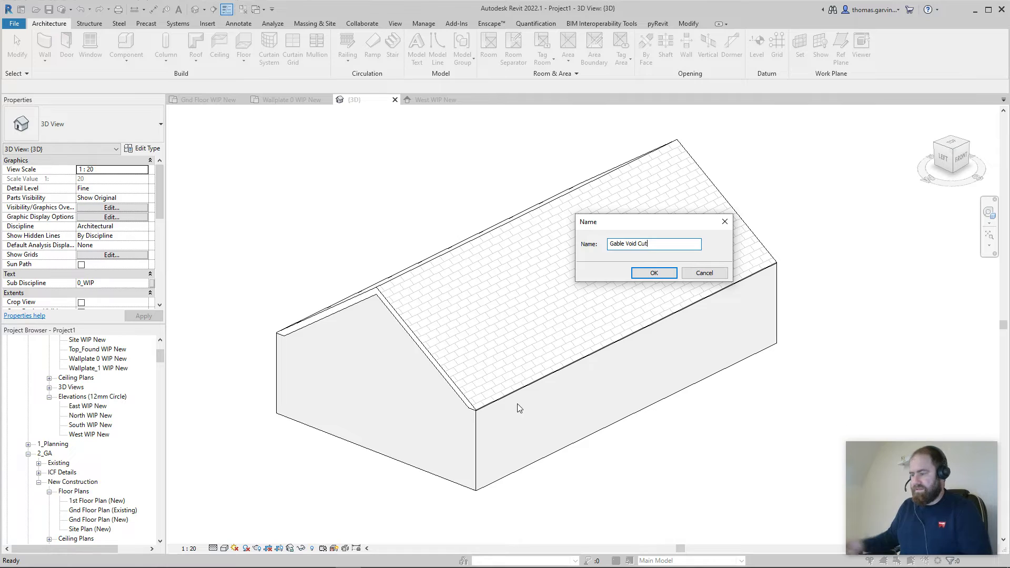
left_click(635, 277)
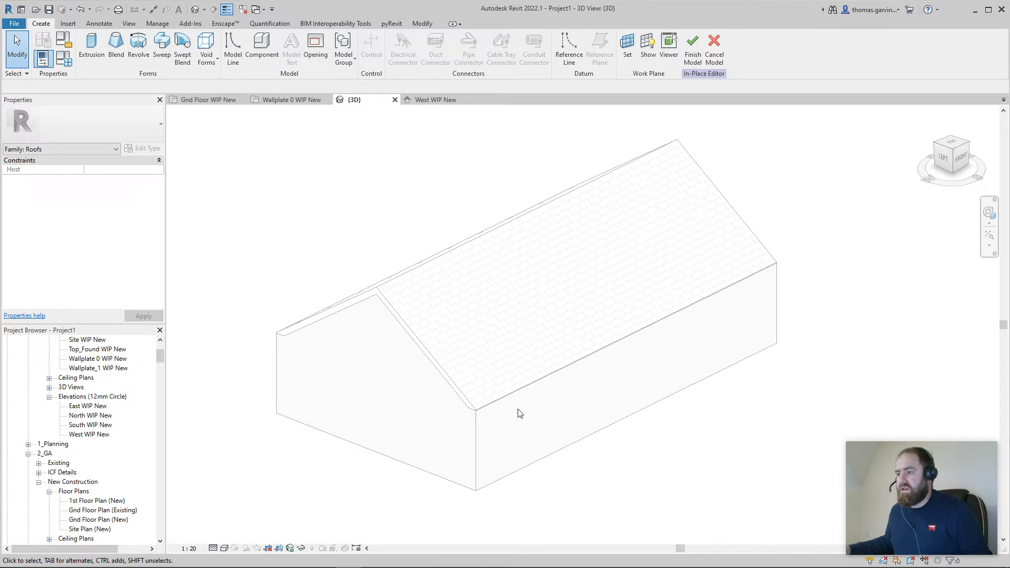
Start a Void Sweep and pick the two sloping upper roof edges along the near gable as its path
scroll(520, 413, "up", 5)
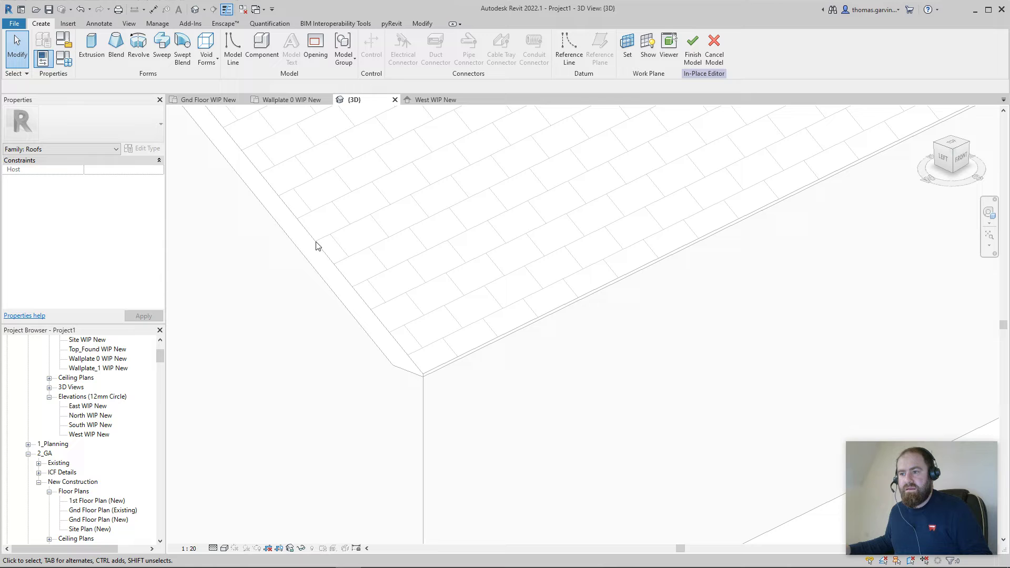
scroll(312, 247, "down", 2)
middle_click_drag(291, 284, 553, 335)
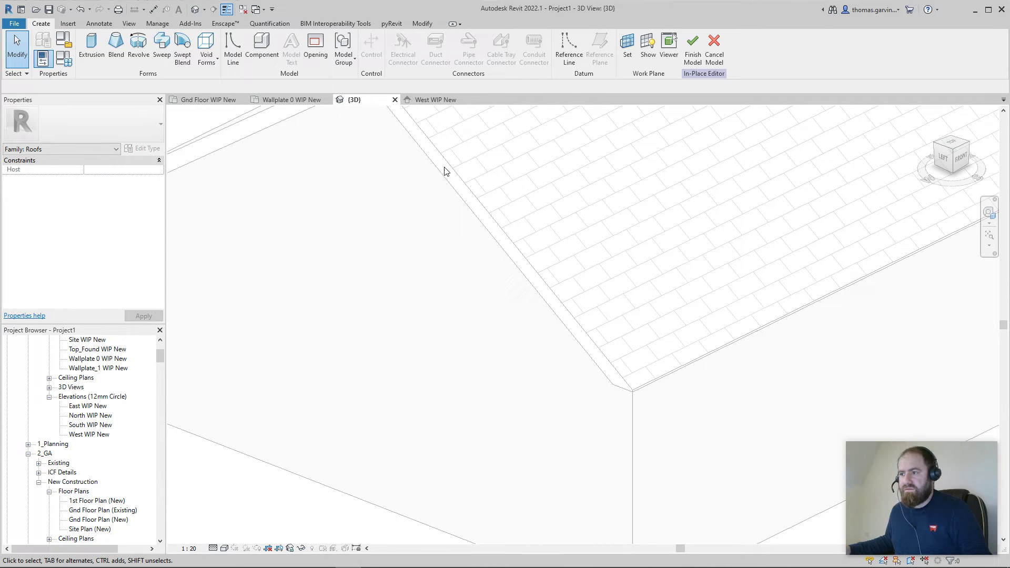
left_click(214, 66)
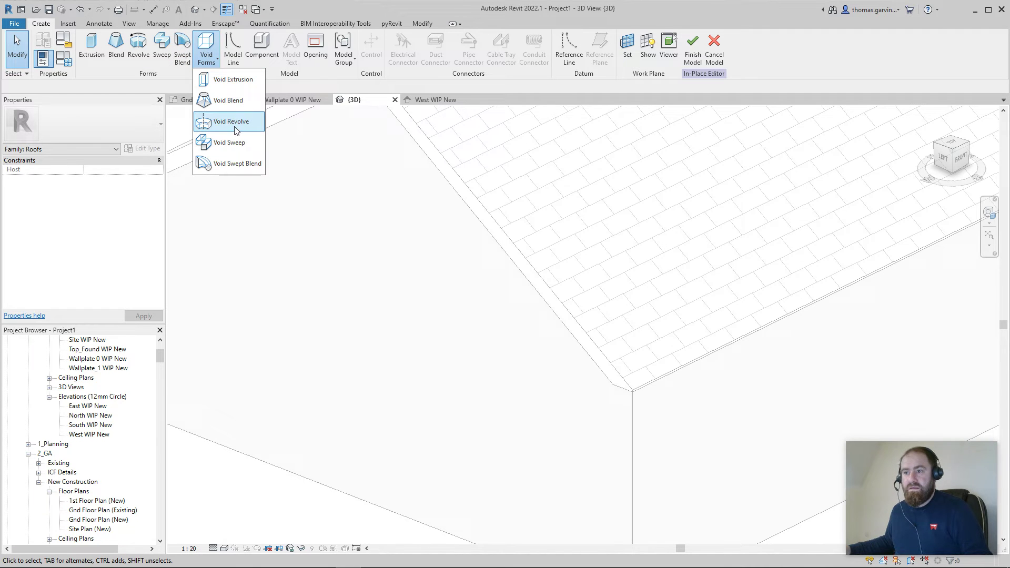
left_click(227, 142)
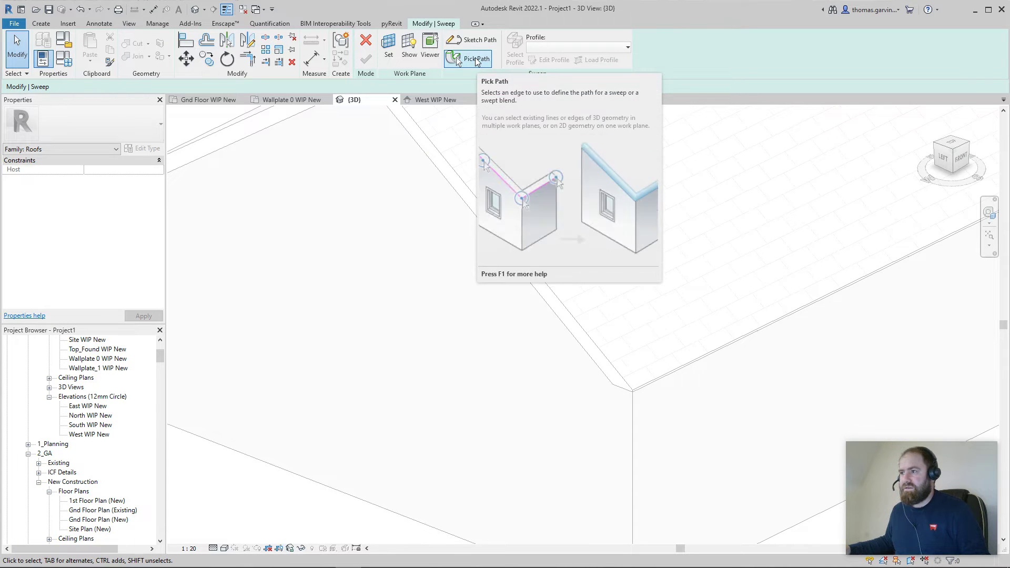
left_click(475, 59)
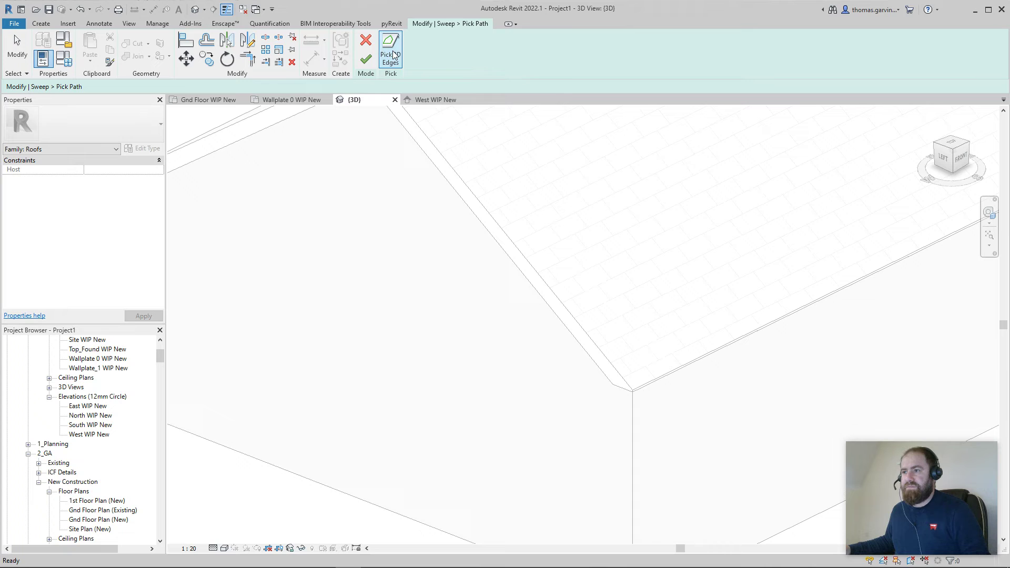
left_click(455, 172)
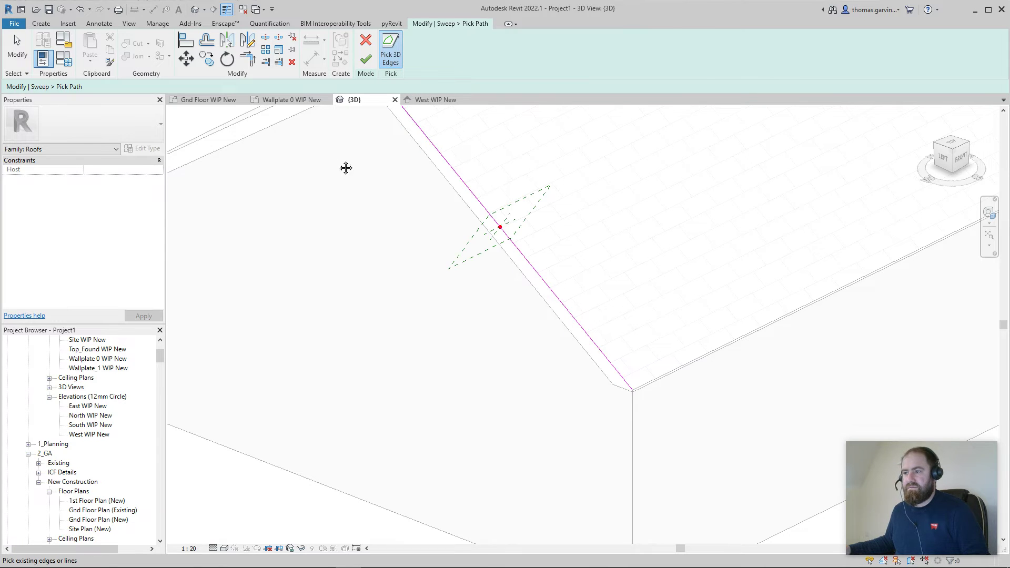
middle_click_drag(345, 167, 383, 204)
left_click(383, 203)
middle_click_drag(694, 392, 620, 329)
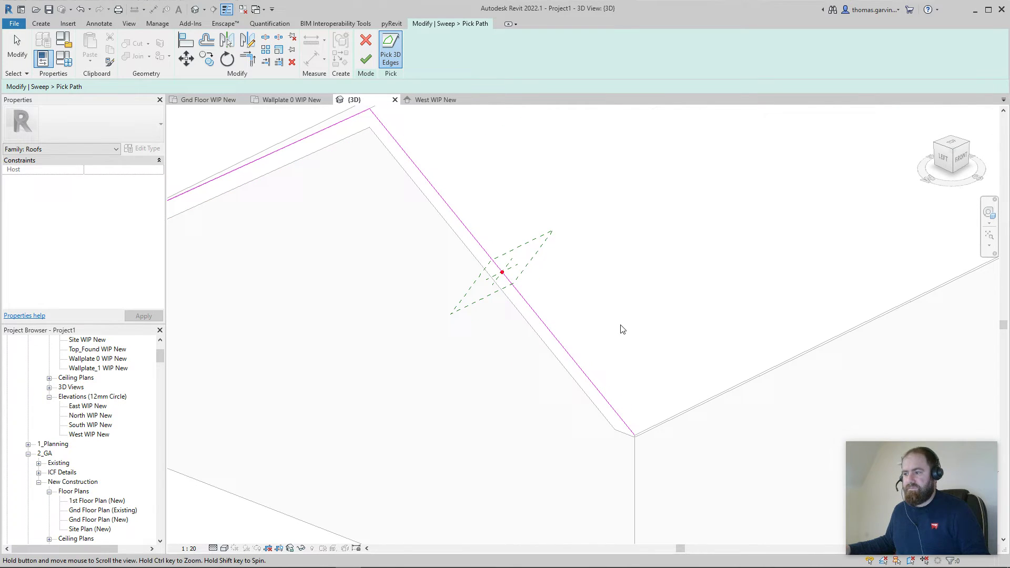
Extend the front slope's path line slightly past the eaves corner to a length of about 4940 mm and finish the path
key("Escape")
mouse_move(661, 468)
middle_mouse_down()
mouse_move(593, 377)
mouse_move(613, 207)
mouse_move(634, 235)
mouse_move(623, 254)
middle_mouse_up()
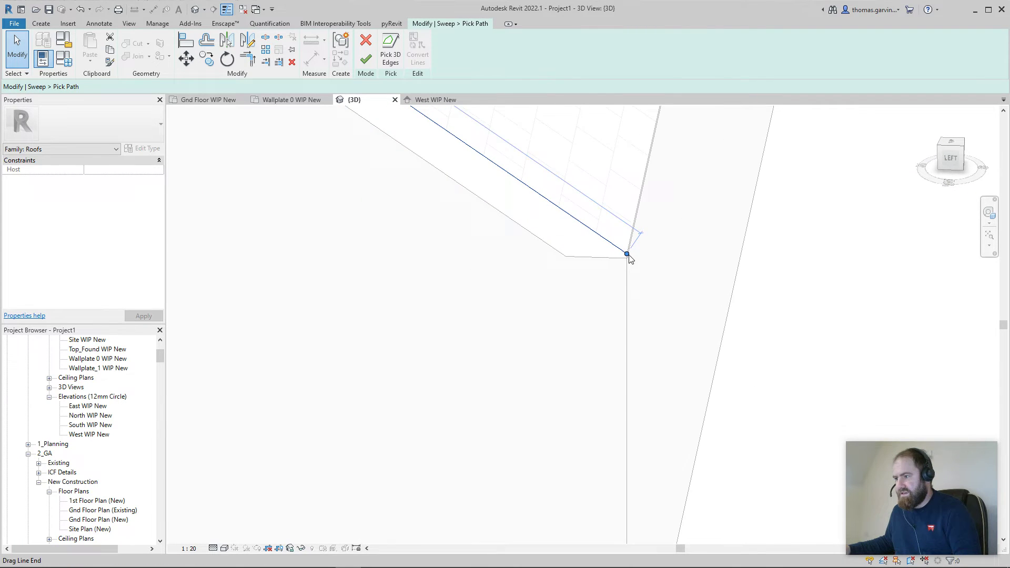
left_click(627, 254)
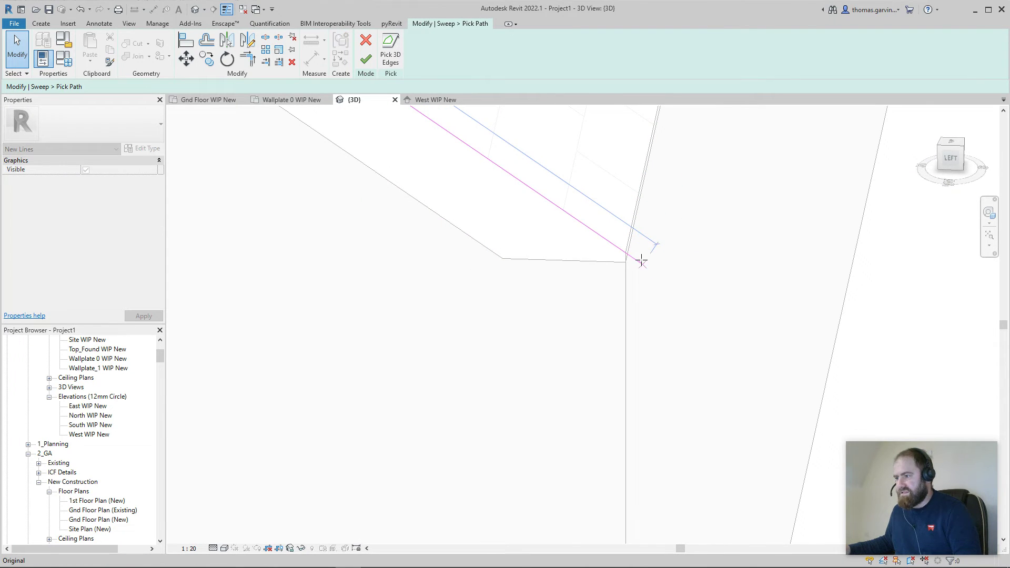
left_click(634, 259)
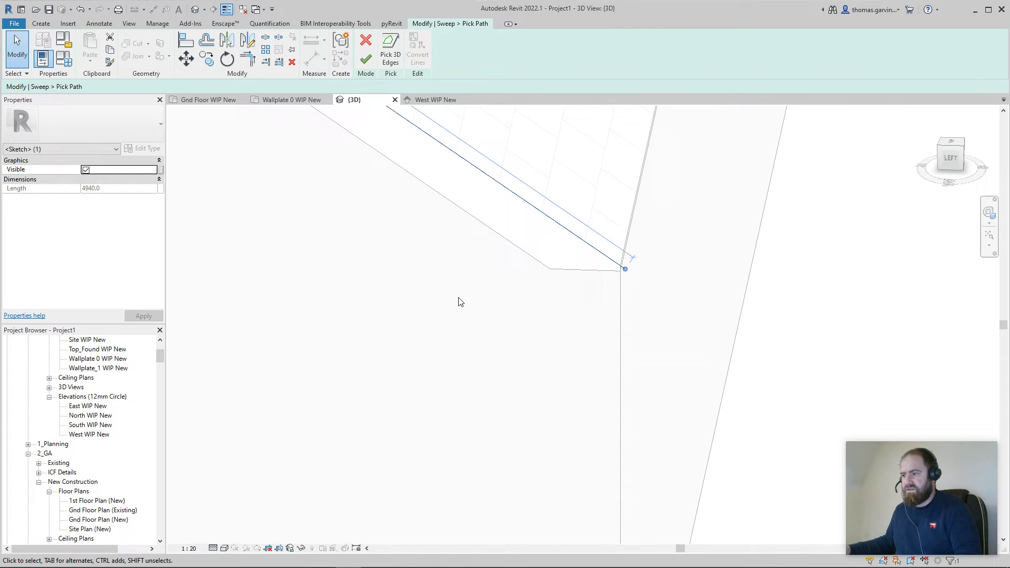
left_click(656, 335)
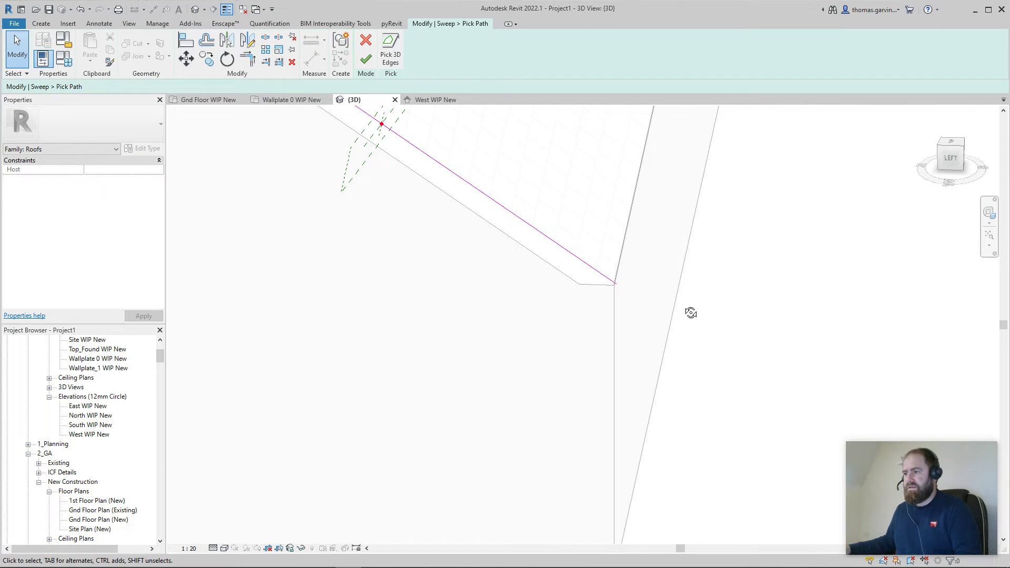
middle_click_drag(691, 313, 379, 278, "shift")
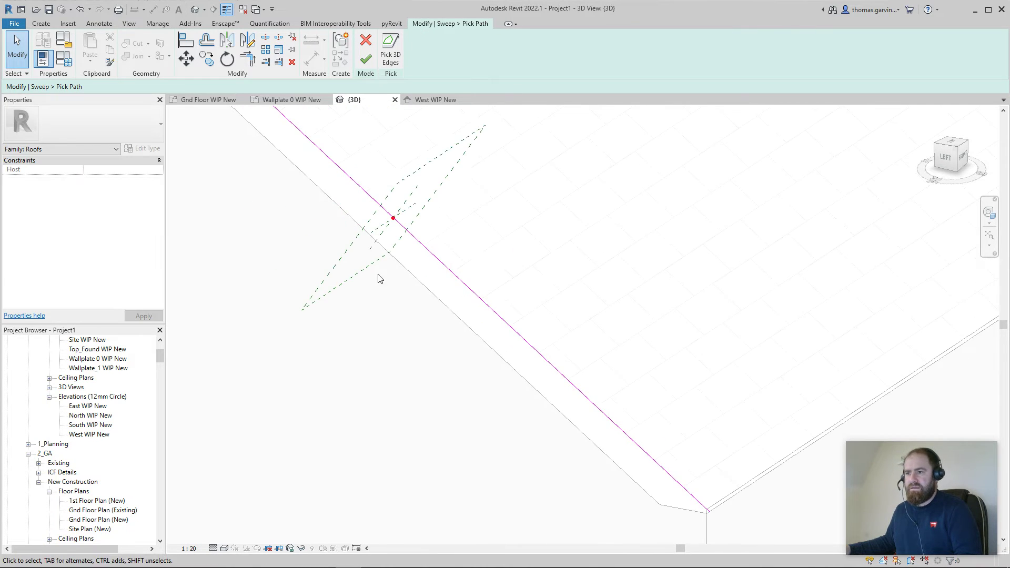
left_click(365, 57)
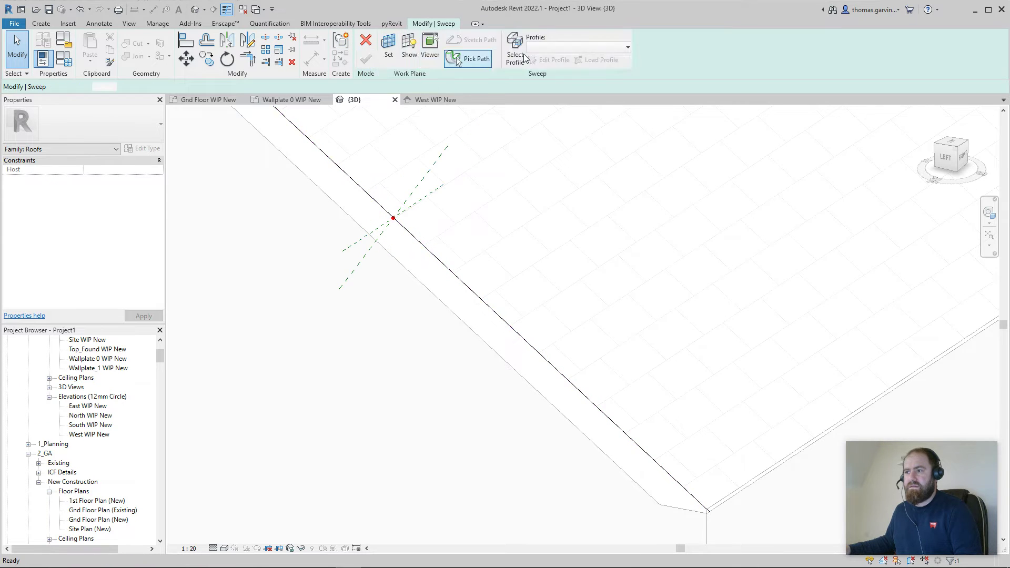
Assign the Gable Void profile to the sweep
left_click(517, 55)
left_click(435, 24)
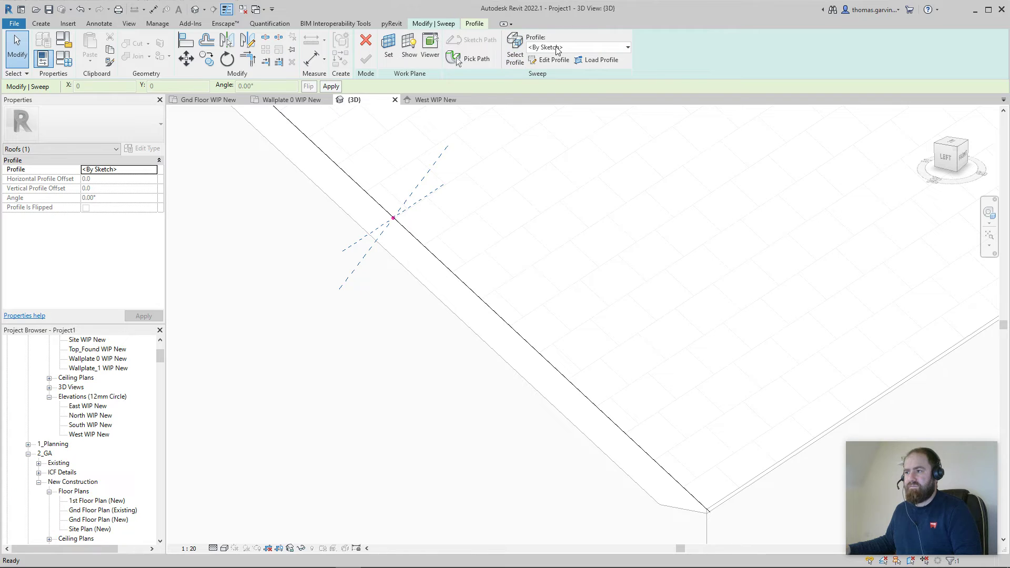
left_click(557, 47)
scroll(584, 174, "down", 3)
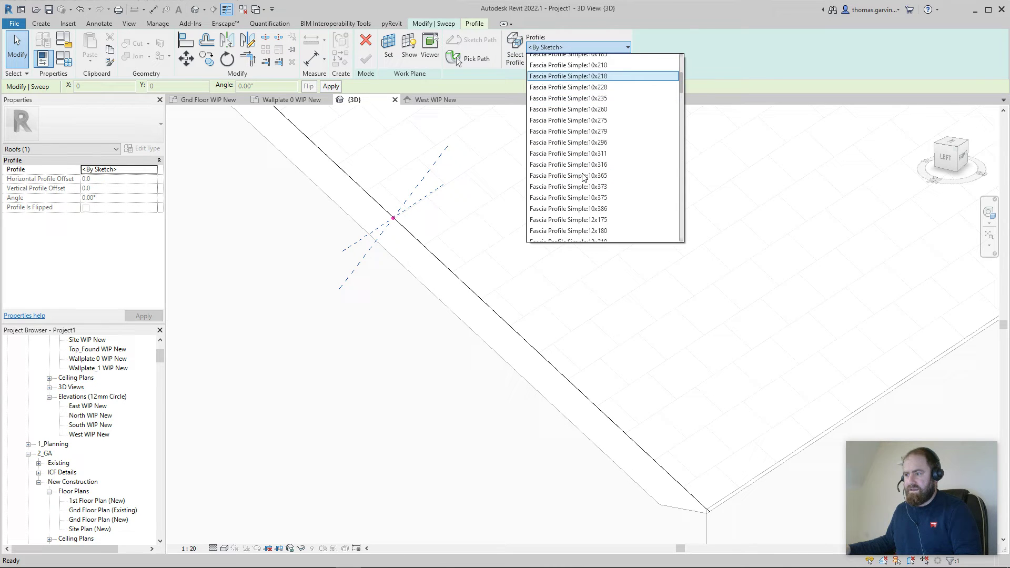
scroll(585, 180, "down", 5)
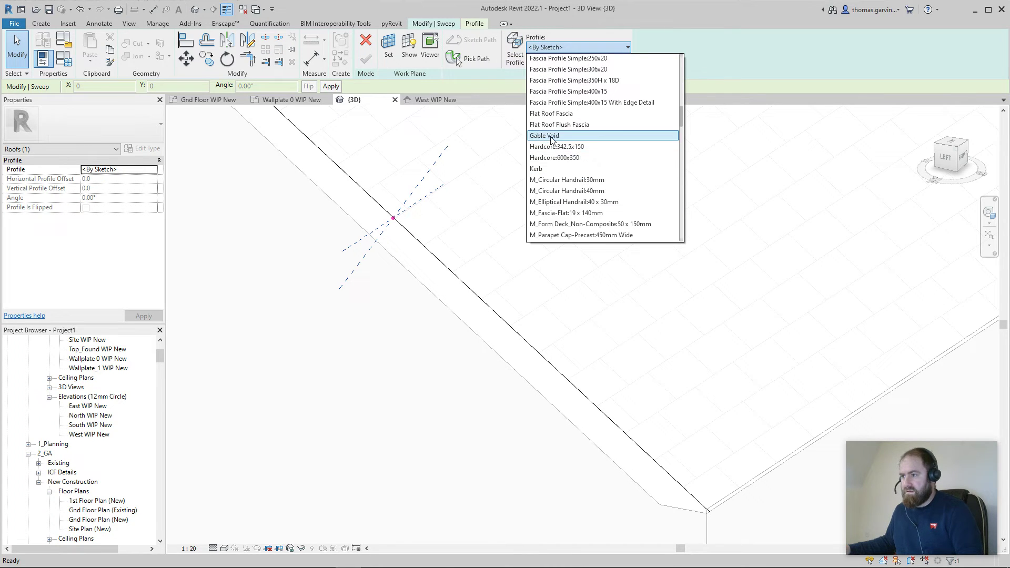
left_click(568, 136)
middle_click_drag(544, 293, 383, 176, "shift")
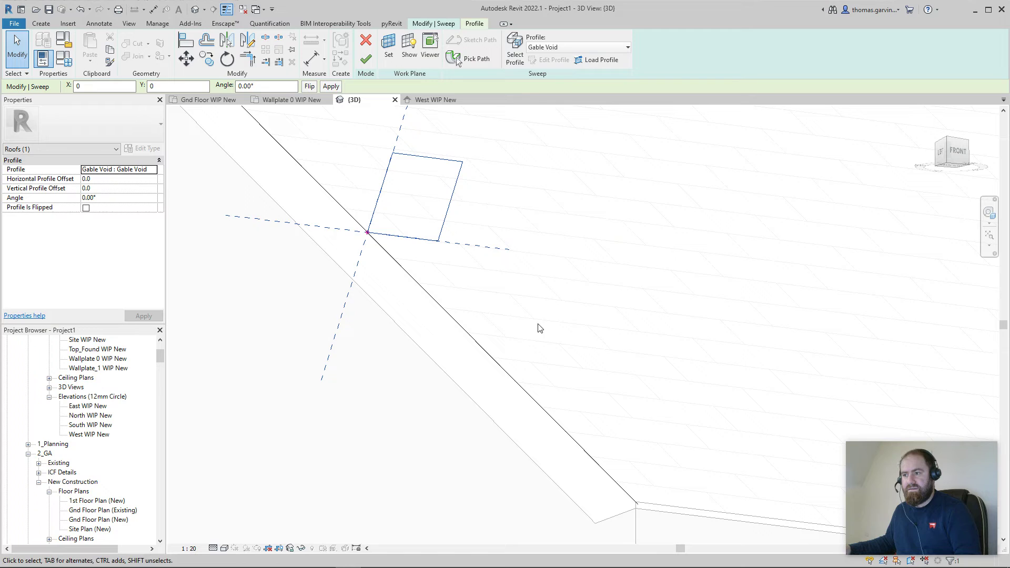
Try the Gable Void profile at an angle of 90°, and set its angle to 270°
left_click(271, 86)
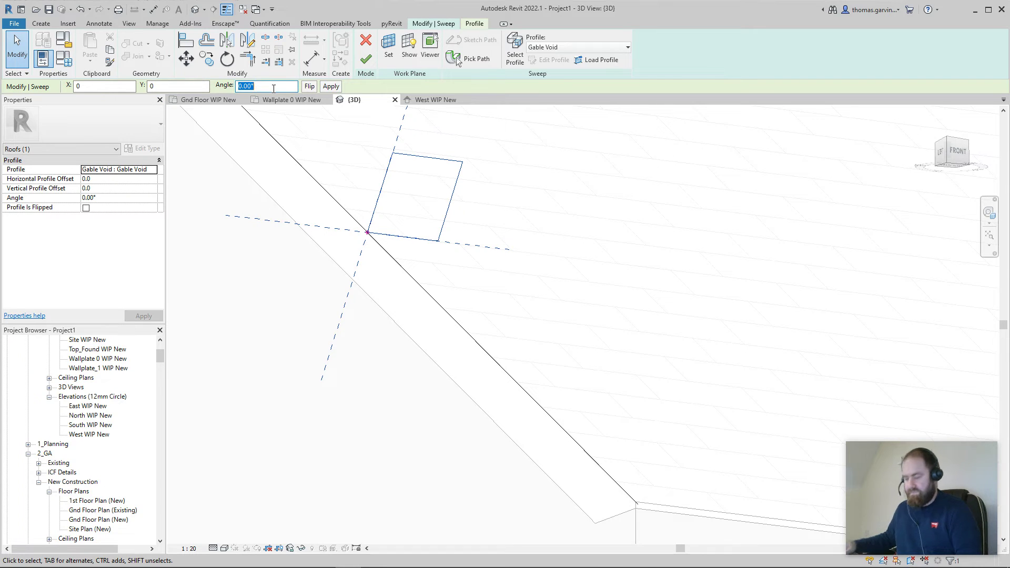
type("90")
key("Return")
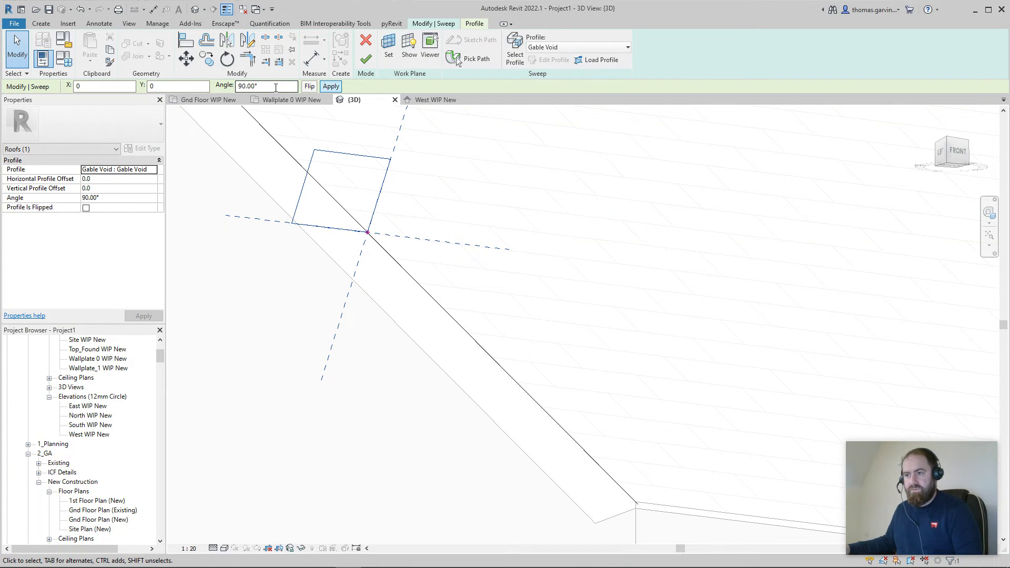
double_click(254, 86)
type("270")
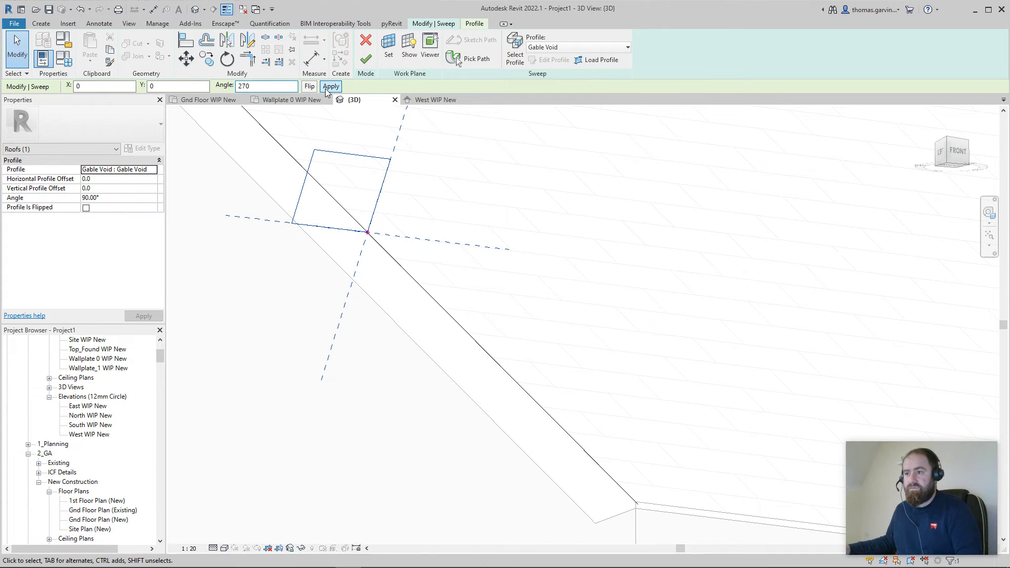
key("Return")
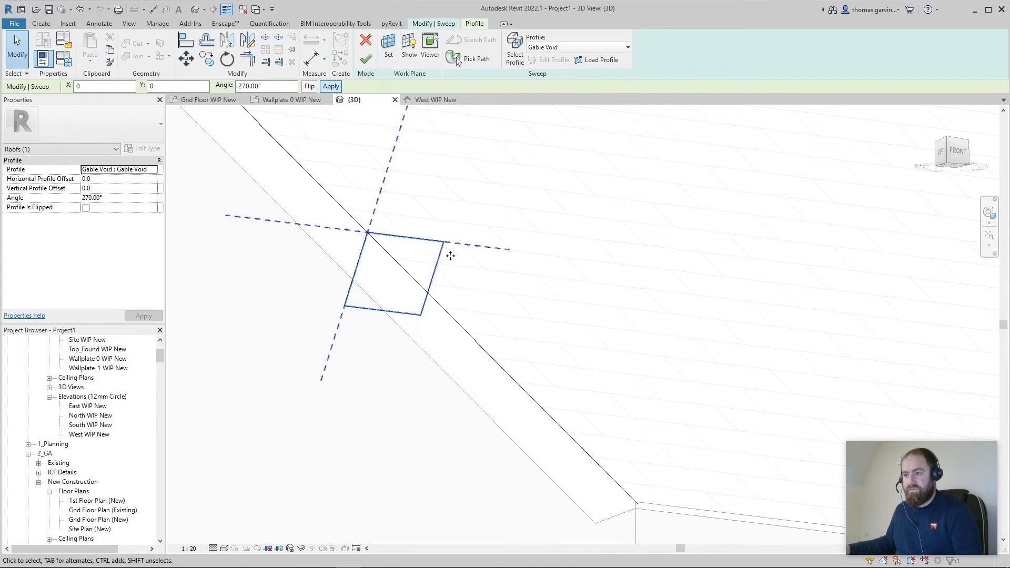
Try a Y offset of -25 for the sweep profile
middle_click_drag(543, 341, 444, 264, "shift")
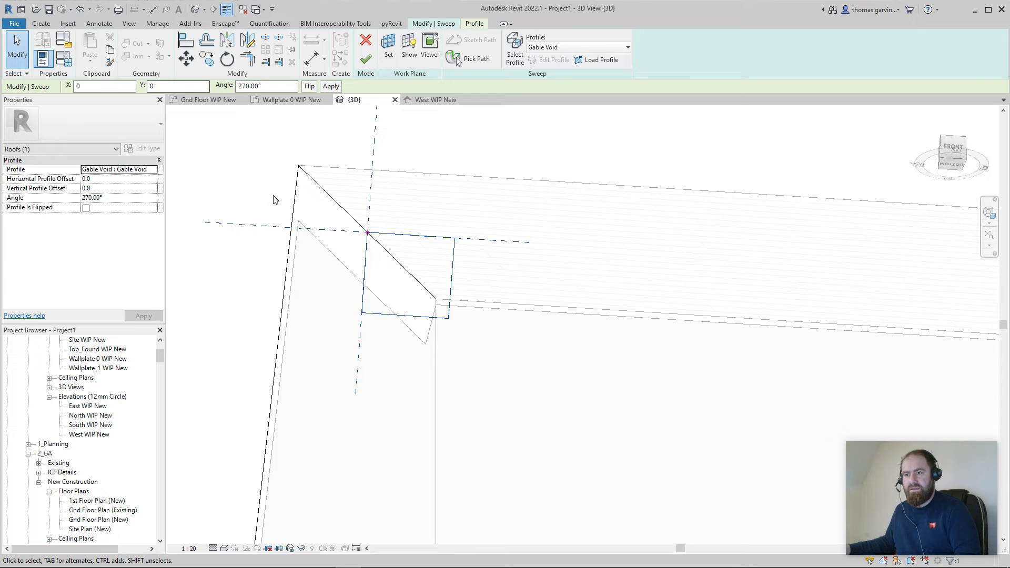
left_click(362, 256)
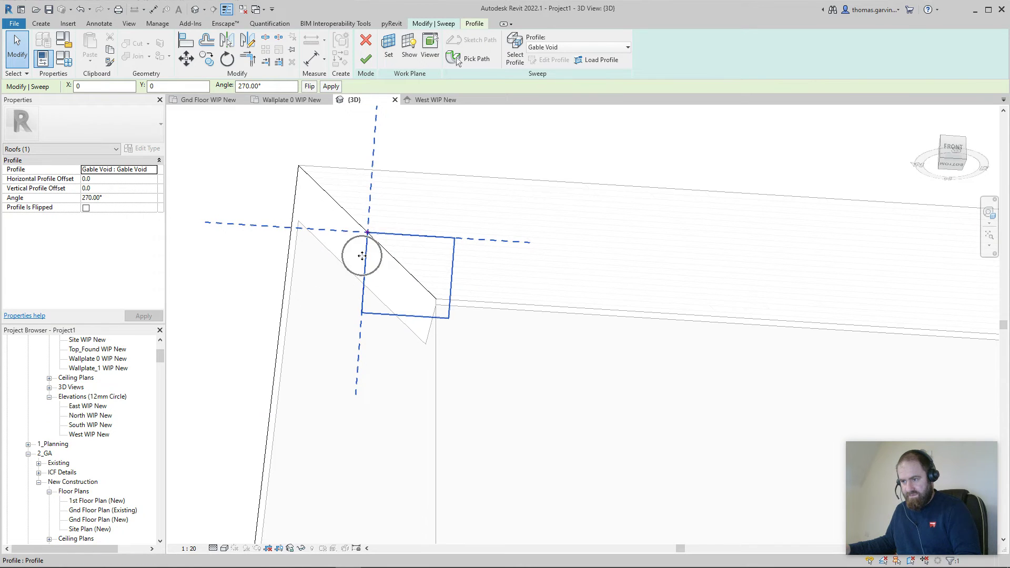
left_click(451, 267)
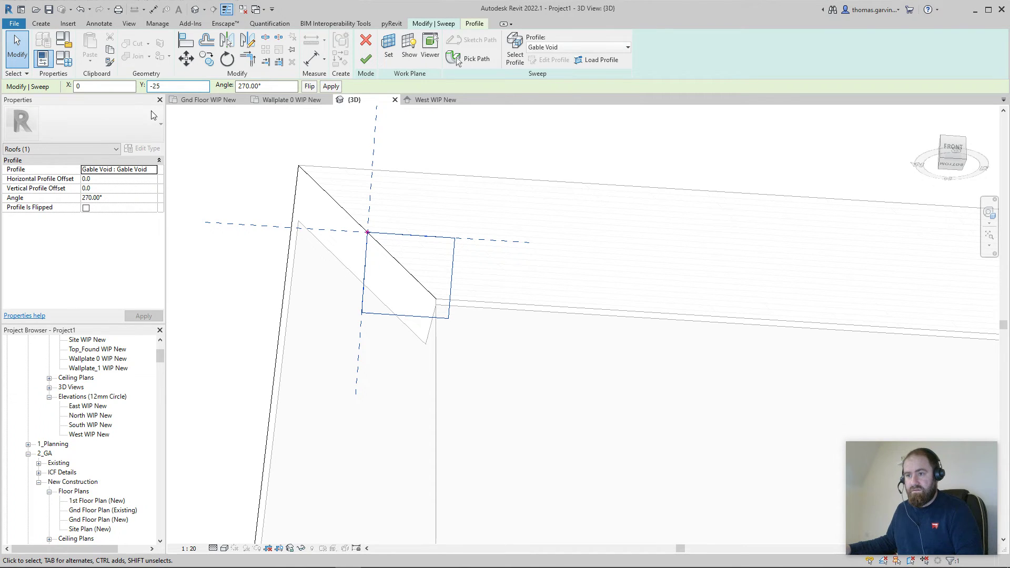
key("Return")
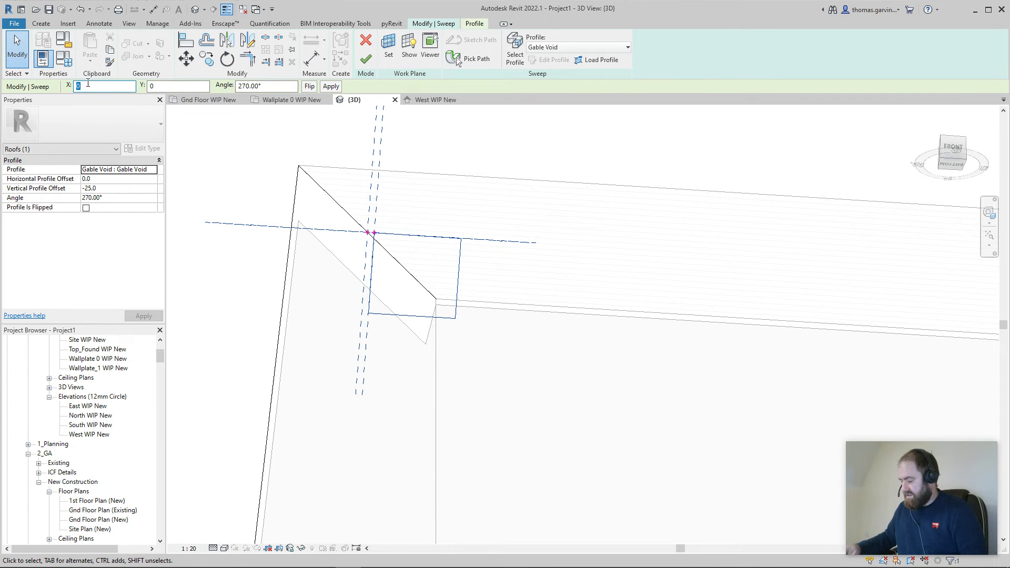
Set the sweep profile's X offset to -25, apply it and finish the void sweep
type("-")
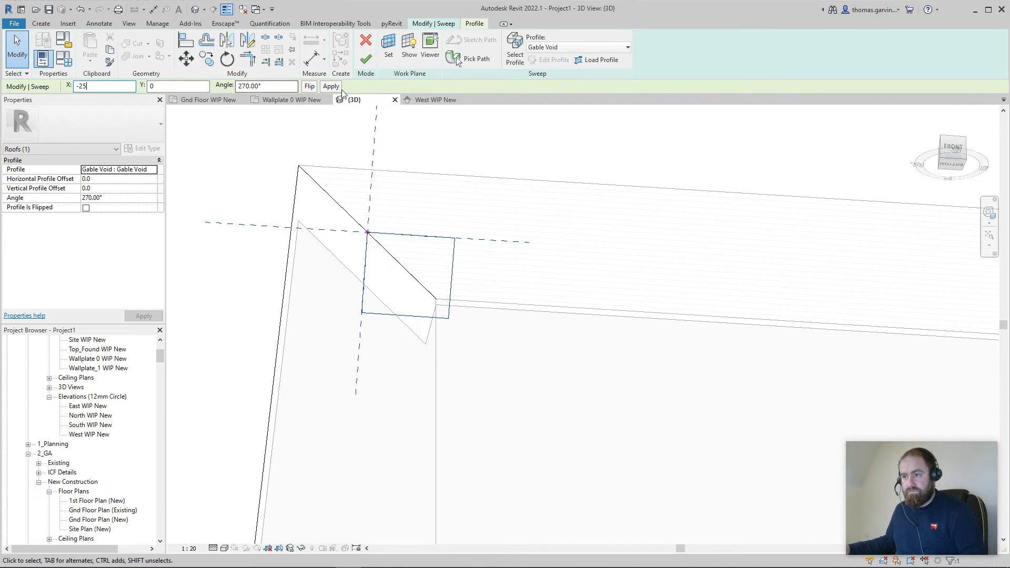
type("25")
left_click(339, 89)
middle_click_drag(383, 264, 413, 264, "shift")
left_click(367, 59)
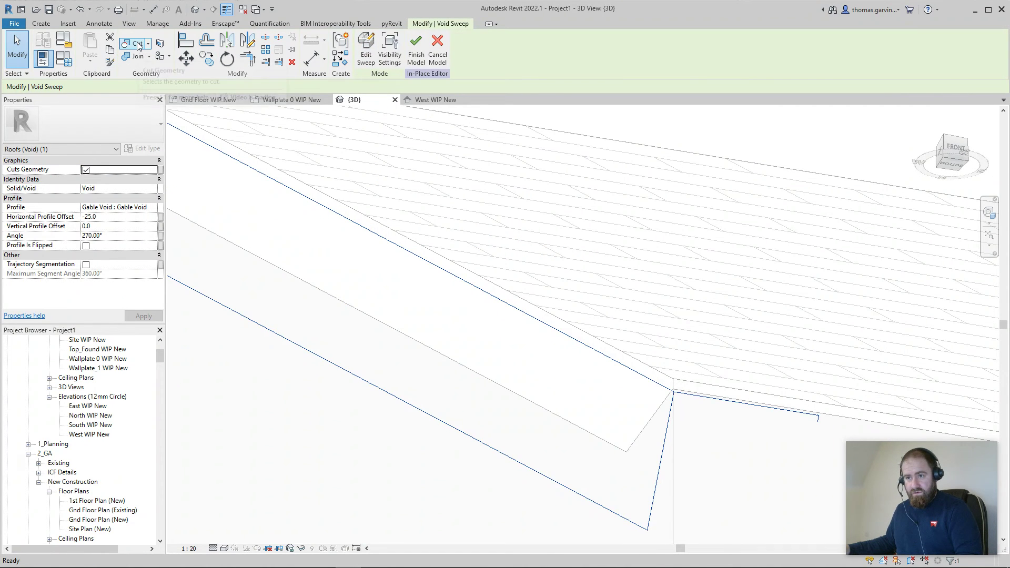
Try to cut the gable wall with the void sweep
left_click(135, 43)
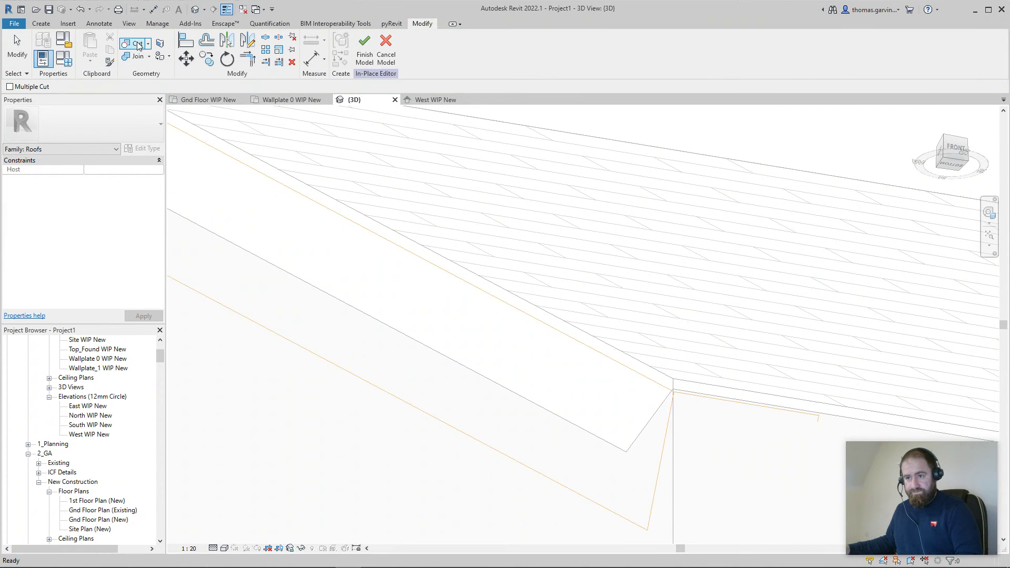
left_click(582, 499)
left_click(609, 444)
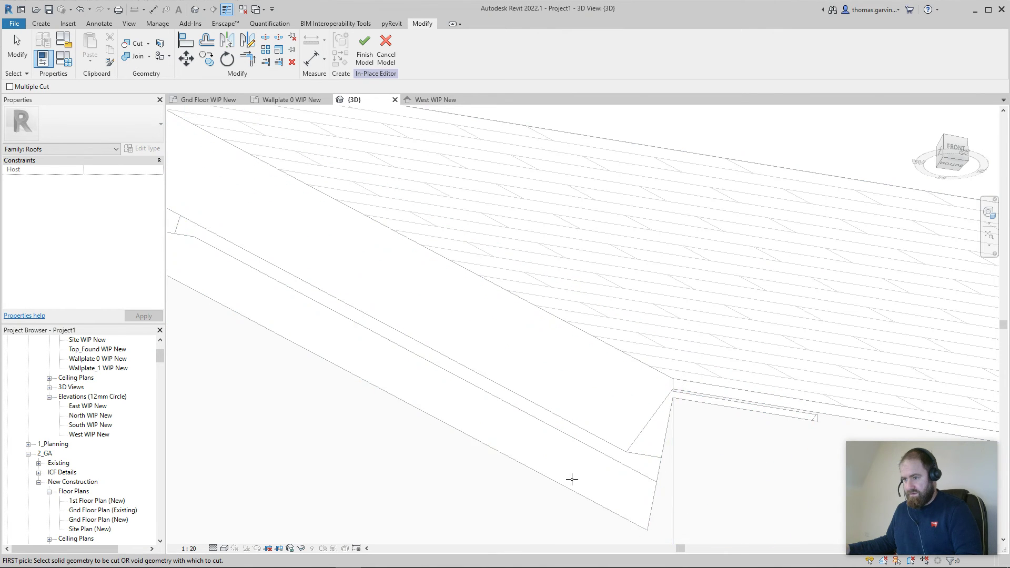
scroll(645, 343, "down", 5)
middle_click_drag(646, 343, 460, 218)
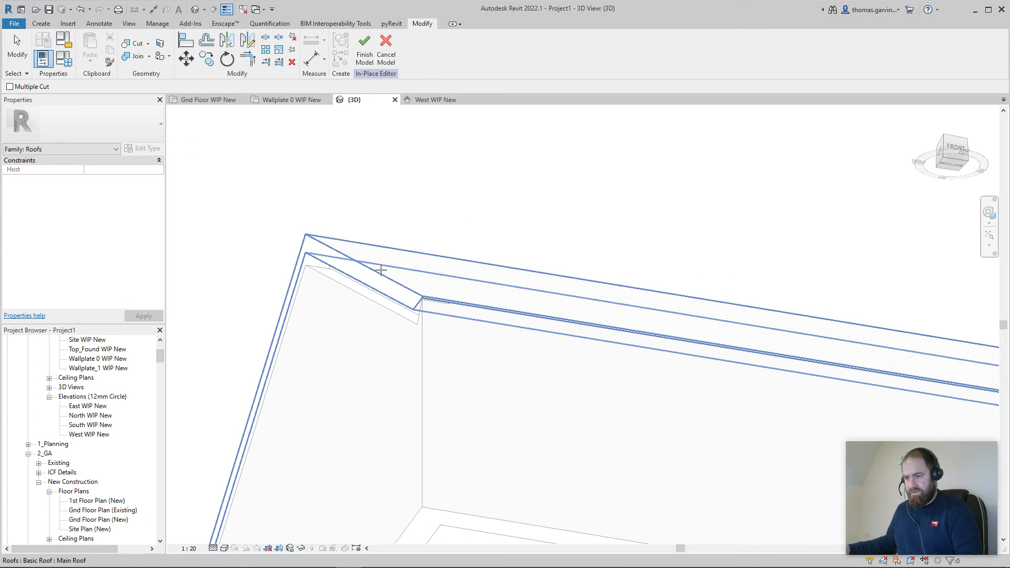
key("Escape")
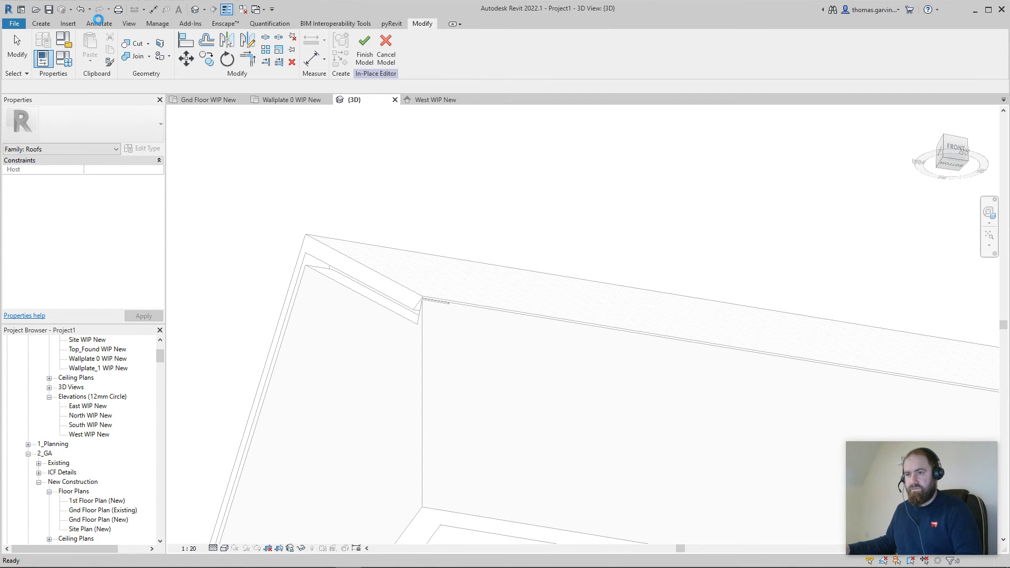
Cut the main roof with the void sweep along the near gable
left_click(134, 43)
scroll(472, 276, "up", 5)
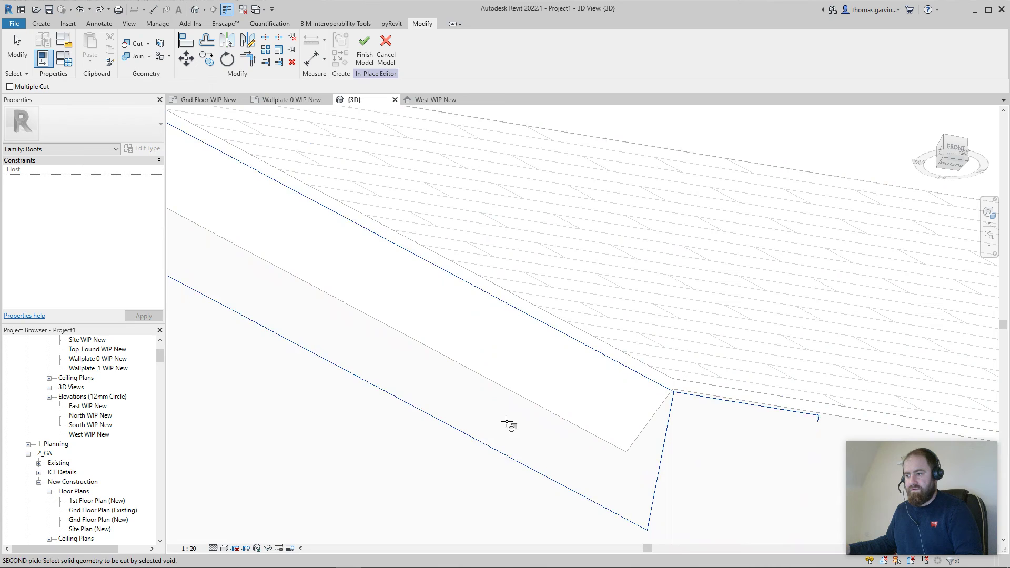
middle_click_drag(542, 258, 544, 212, "shift")
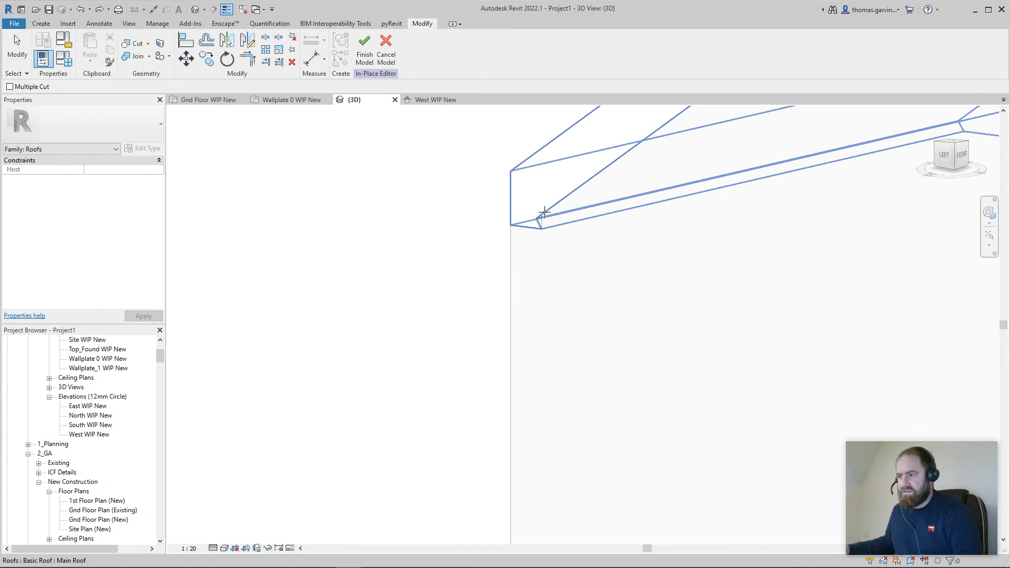
key("c")
key("g")
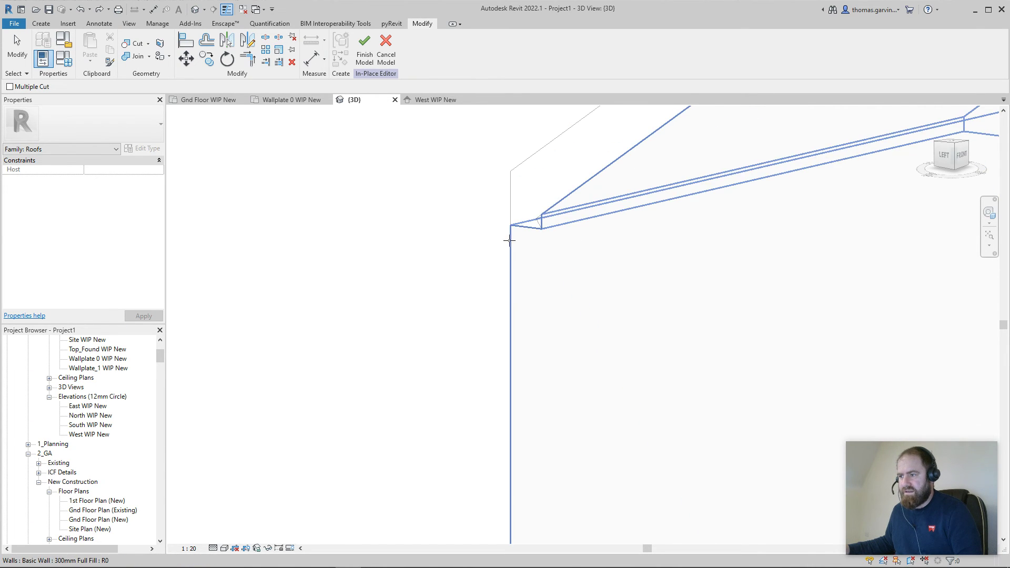
middle_click_drag(545, 232, 401, 115, "shift")
key("Escape")
key("Escape")
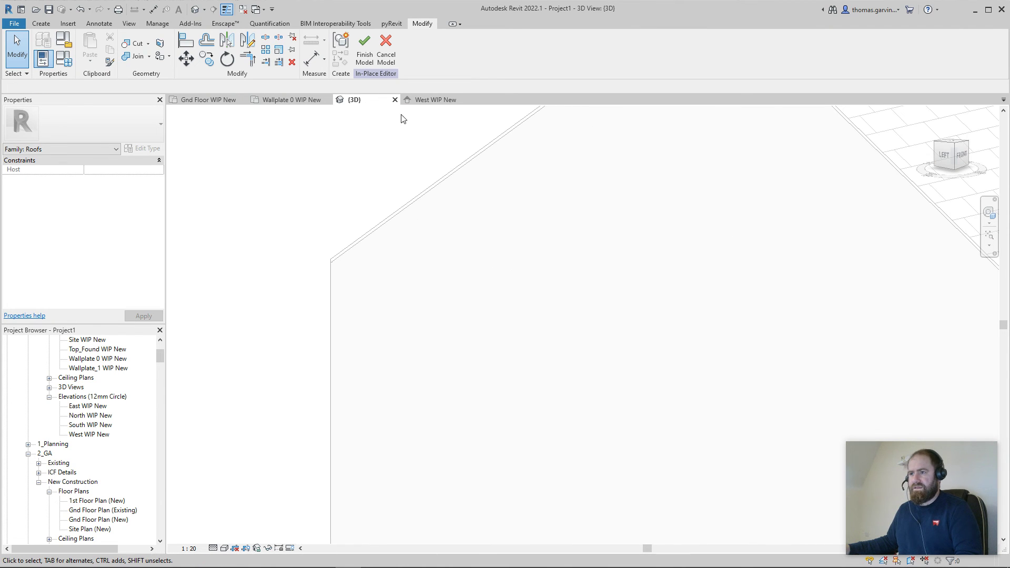
Edit the void sweep's path so it runs slightly past the eaves corners, and finish the path
left_click(452, 180)
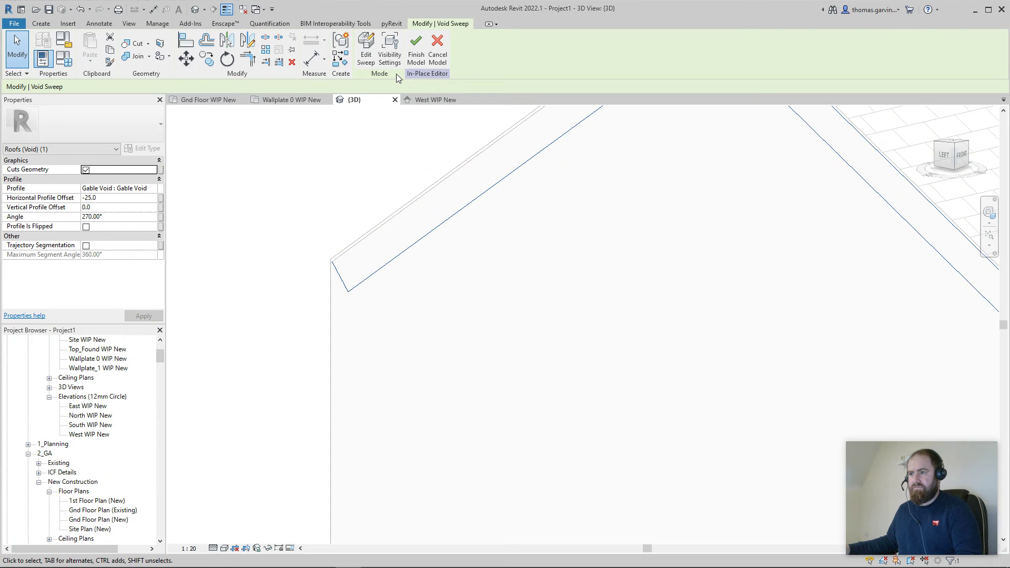
left_click(367, 59)
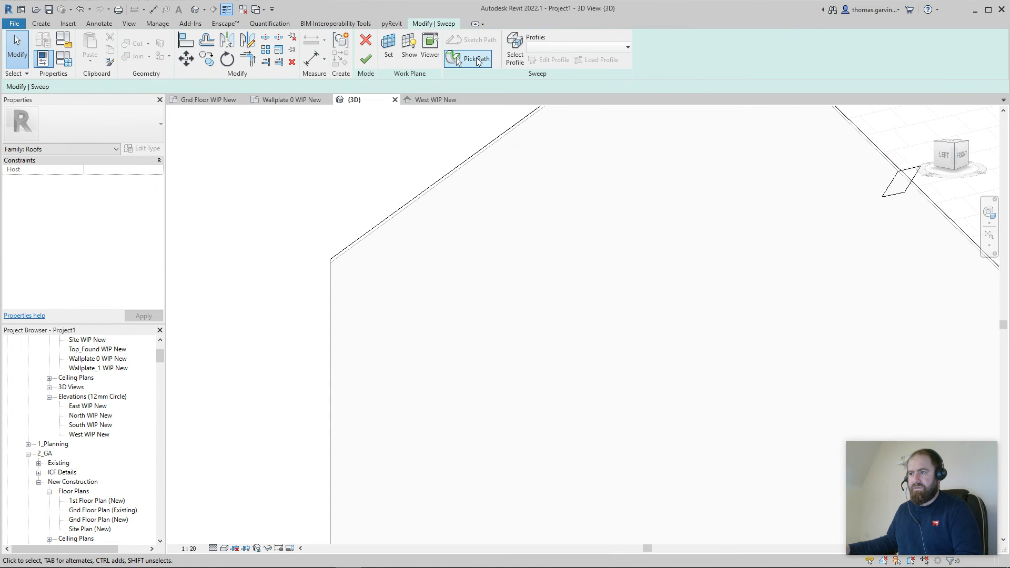
left_click(479, 58)
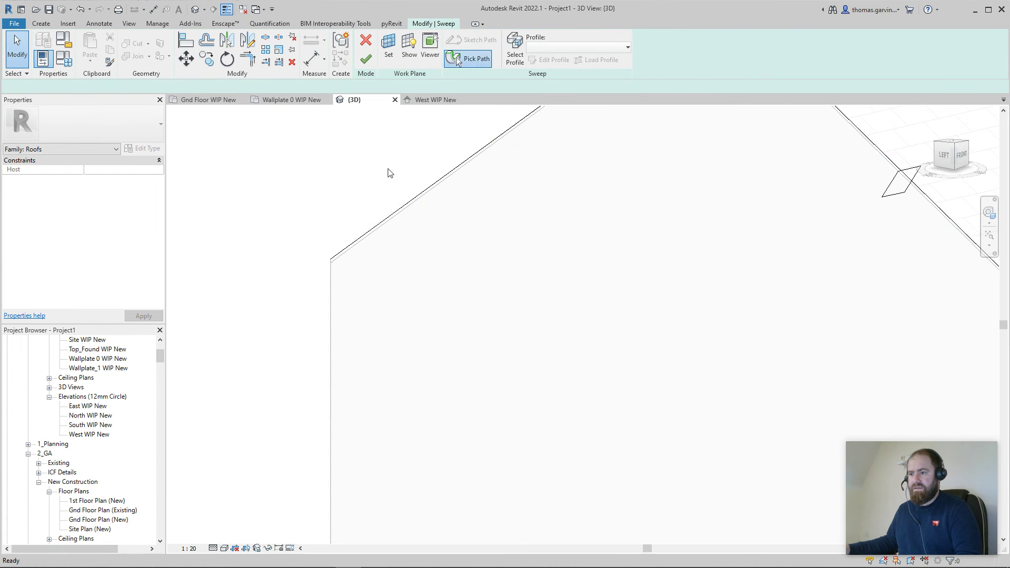
left_click(336, 256)
mouse_move(342, 256)
middle_mouse_down("shift")
mouse_move(605, 266)
mouse_move(595, 274)
middle_mouse_up("shift")
left_click_drag(594, 274, 604, 280)
left_click(366, 58)
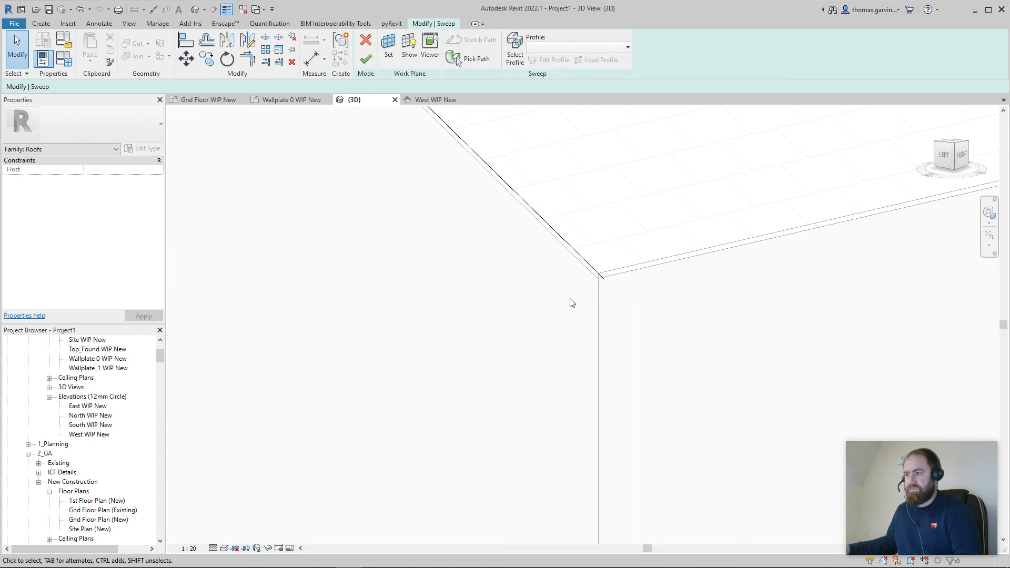
Finish the edited void sweep and complete the in-place Gable Void Cut model
left_click(366, 58)
mouse_move(546, 329)
middle_mouse_down("shift")
mouse_move(555, 331)
mouse_move(537, 318)
middle_mouse_up("shift")
left_click(416, 50)
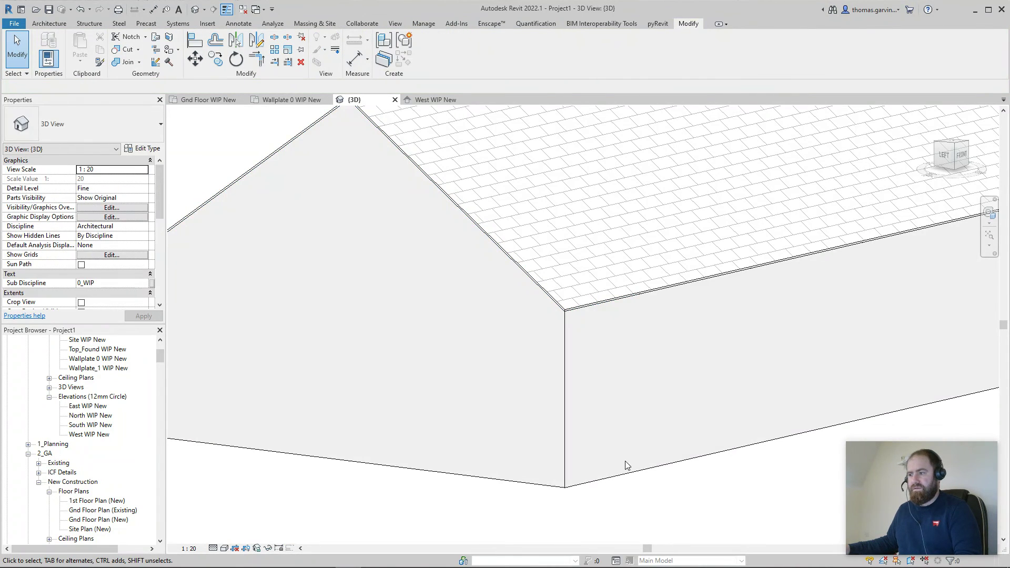
Examine the near gable's roof edge and eaves corners from outside to check the void cut
mouse_move(453, 433)
middle_mouse_down("shift")
mouse_move(500, 481)
mouse_move(379, 368)
middle_mouse_up("shift")
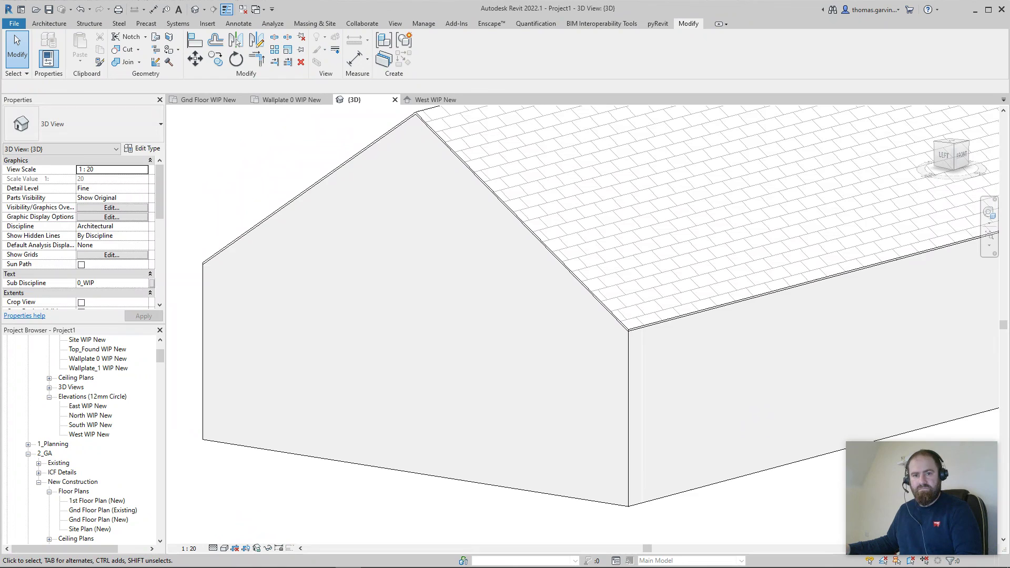
scroll(639, 460, "down", 5)
mouse_move(656, 475)
middle_mouse_down("shift")
mouse_move(647, 270)
mouse_move(642, 435)
mouse_move(654, 469)
middle_mouse_up("shift")
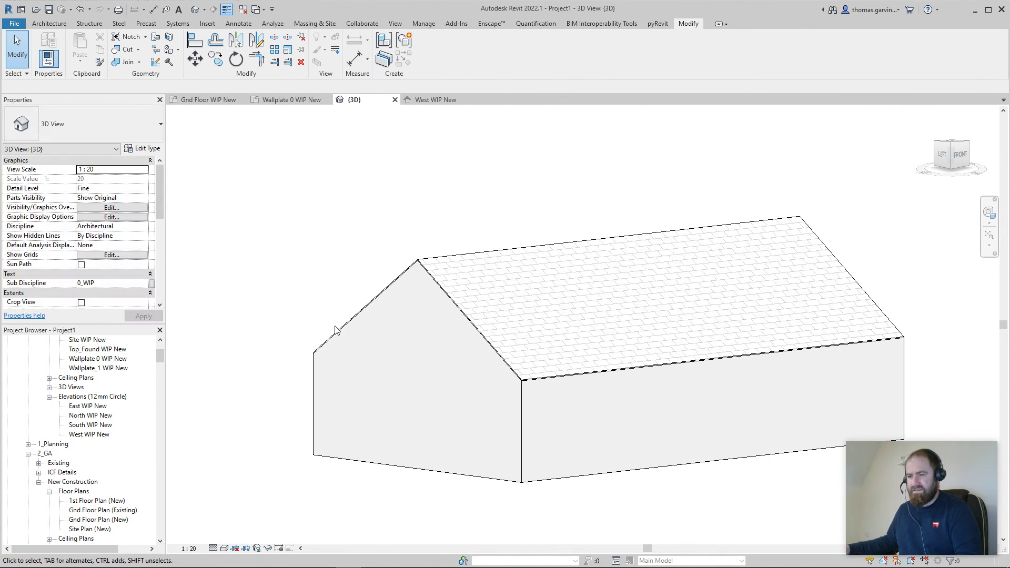
scroll(352, 372, "up", 5)
scroll(372, 282, "down", 4)
middle_click_drag(372, 282, 582, 333, "shift")
scroll(552, 270, "up", 5)
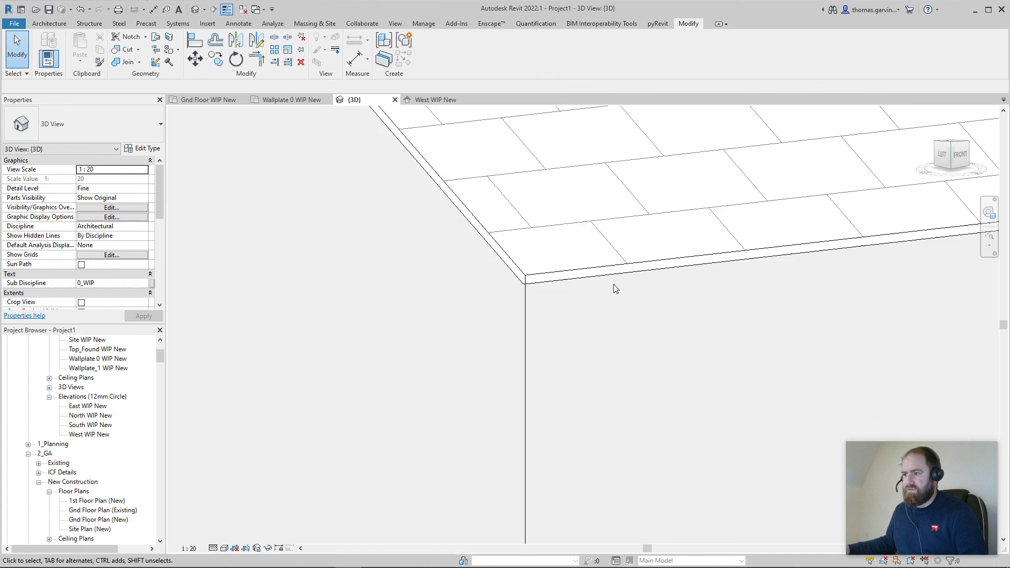
scroll(614, 284, "down", 5)
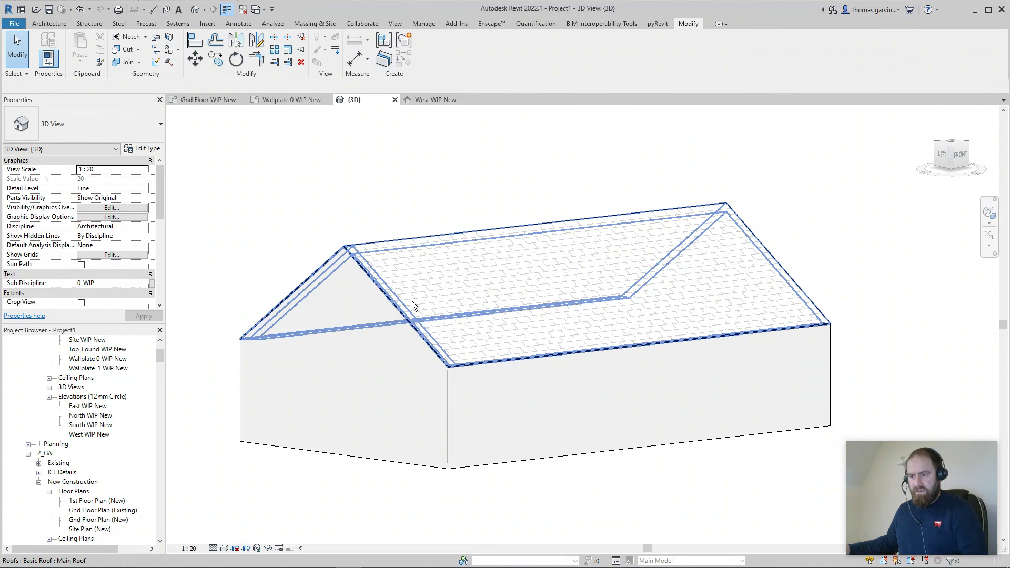
middle_click_drag(412, 300, 388, 382, "shift")
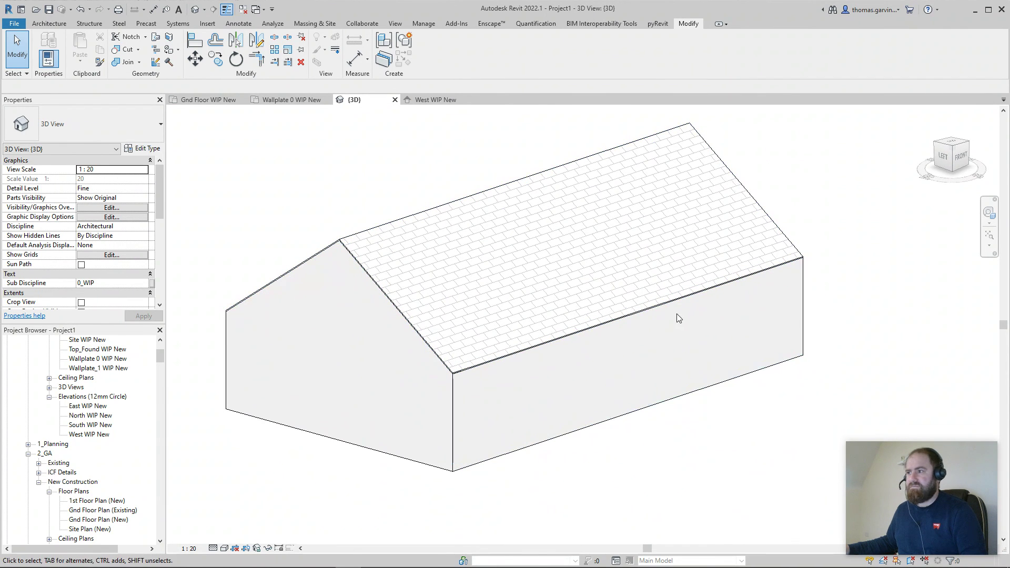